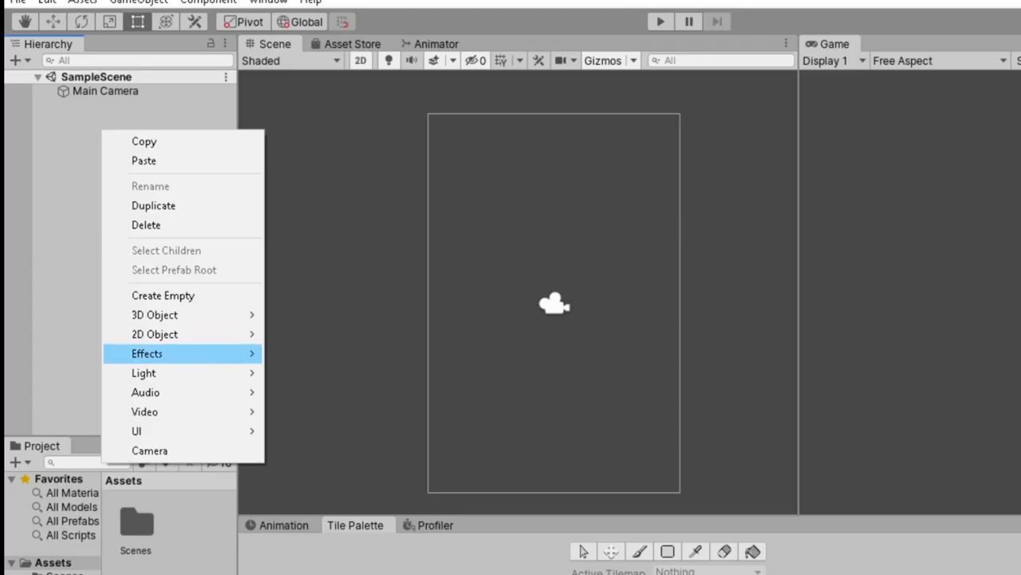
Create a 2D sprite object named Wall and add a Box Collider 2D component to it
{"action": "mouse_move", "coordinate": [175, 333]}
{"action": "left_click", "coordinate": [299, 334]}
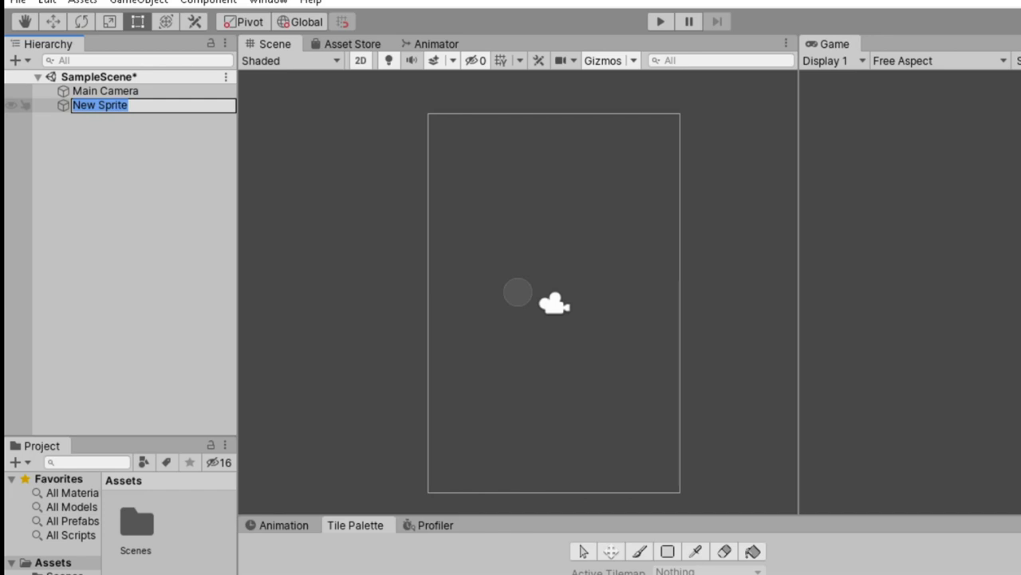
{"action": "type", "text": "W"}
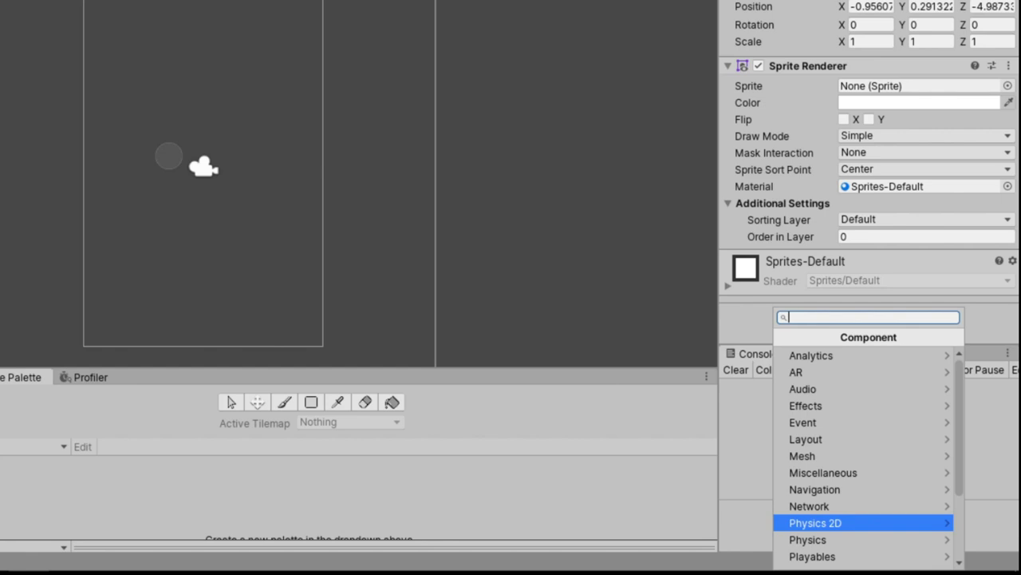
{"action": "key", "text": "Return"}
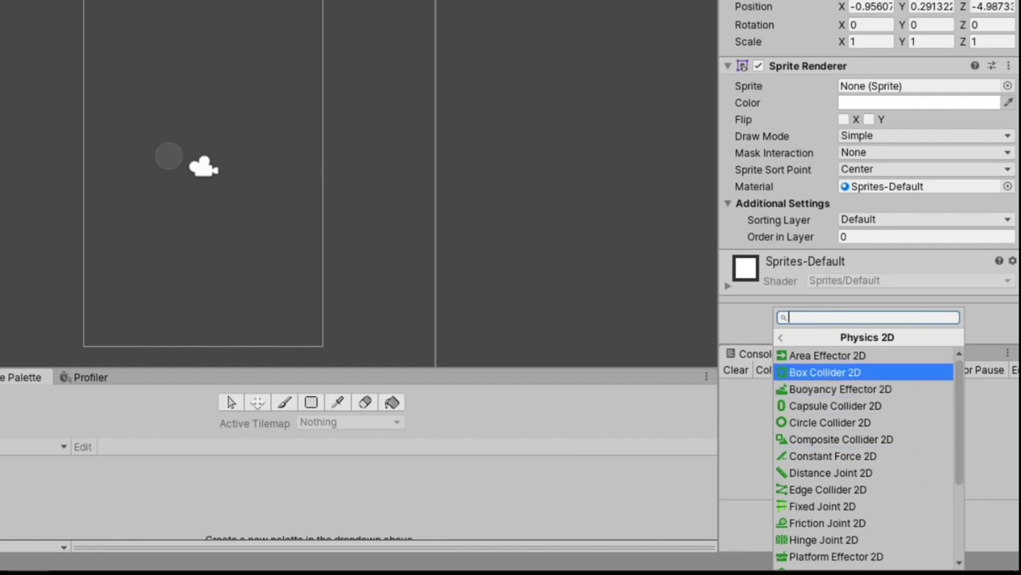
{"action": "key", "text": "Return"}
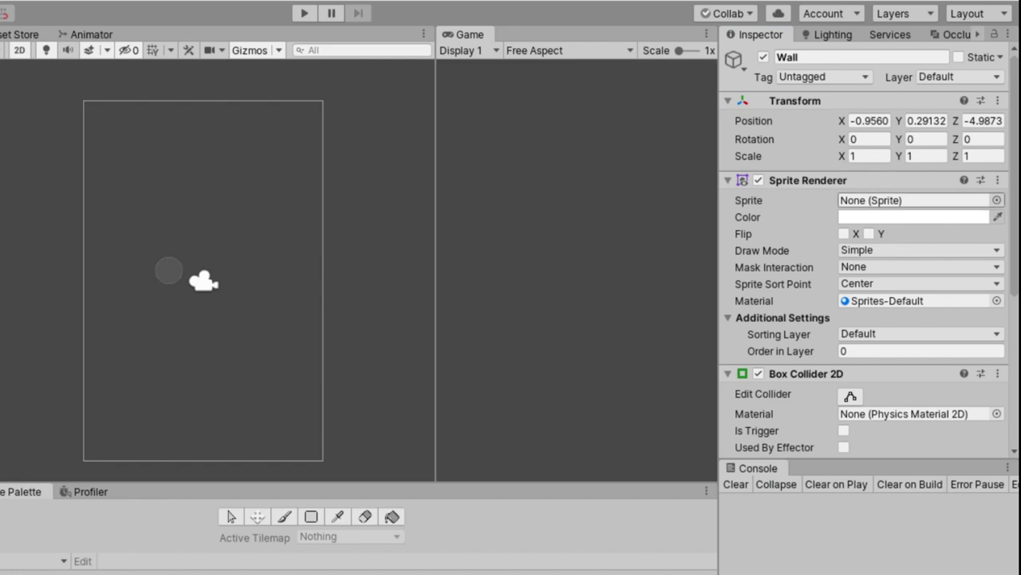
Assign the built-in InputFieldBackground sprite to the Wall's Sprite Renderer
{"action": "left_click", "coordinate": [997, 200]}
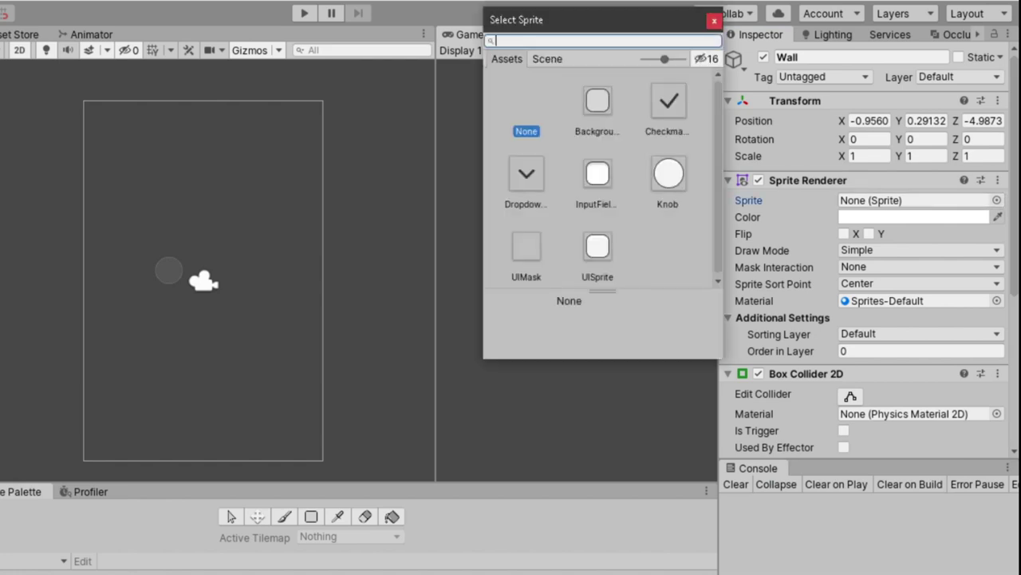
{"action": "left_click", "coordinate": [598, 173]}
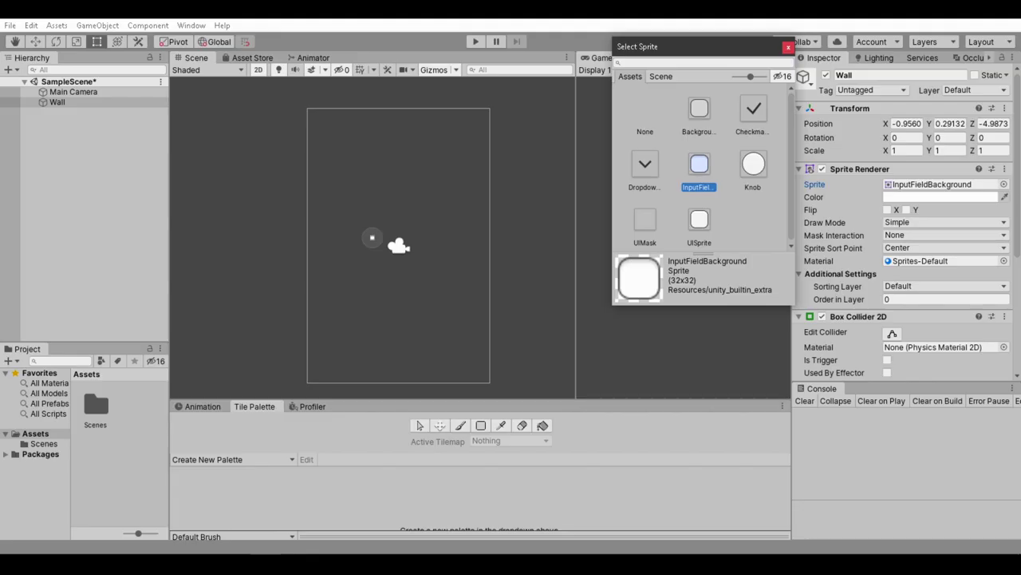
{"action": "left_click", "coordinate": [714, 21]}
Scale the Wall to 10 on X and 5 on Y
{"action": "left_click", "coordinate": [869, 156]}
{"action": "type", "text": "10"}
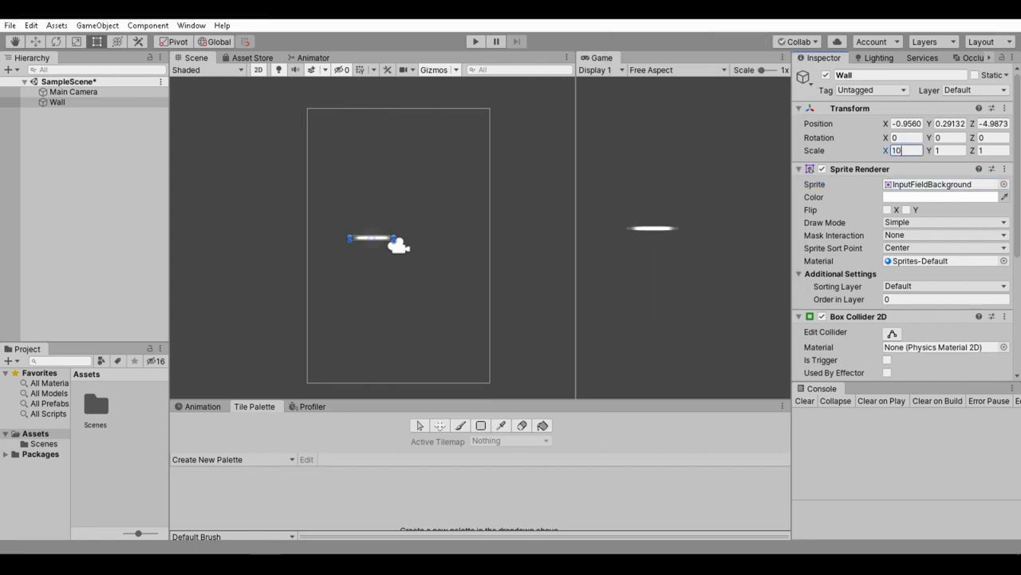
{"action": "type", "text": "5"}
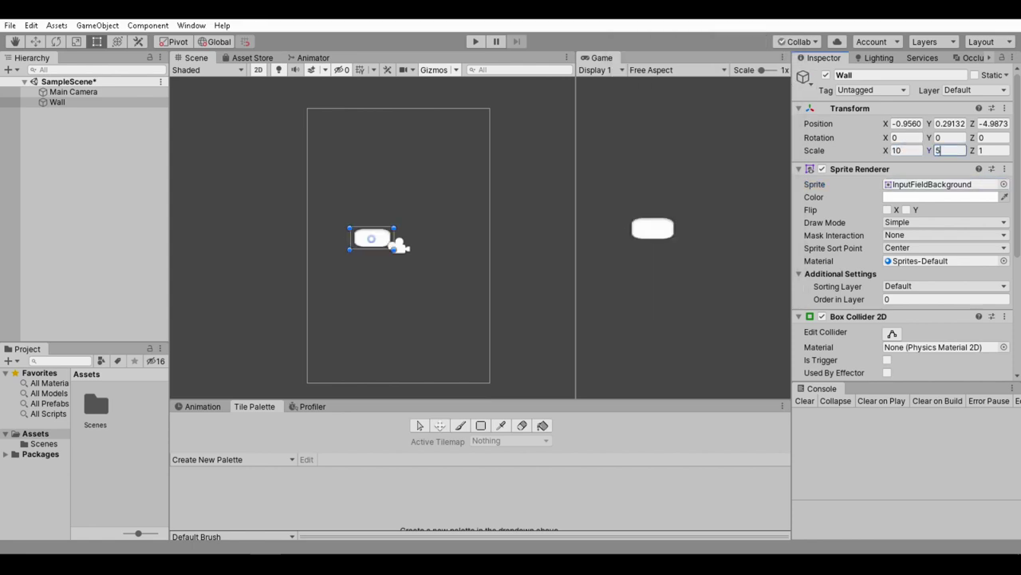
{"action": "key", "text": "Return"}
Move the Wall to the lower part of the camera frame, at position X 0 and Y -3.5
{"action": "key", "text": "w"}
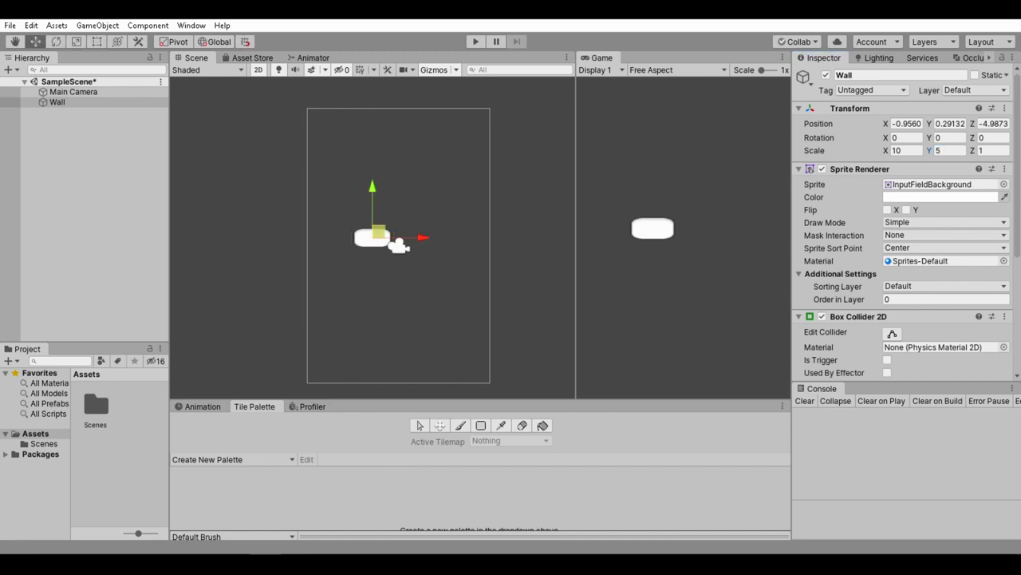
{"action": "left_click_drag", "start_coordinate": [378, 232], "coordinate": [408, 327]}
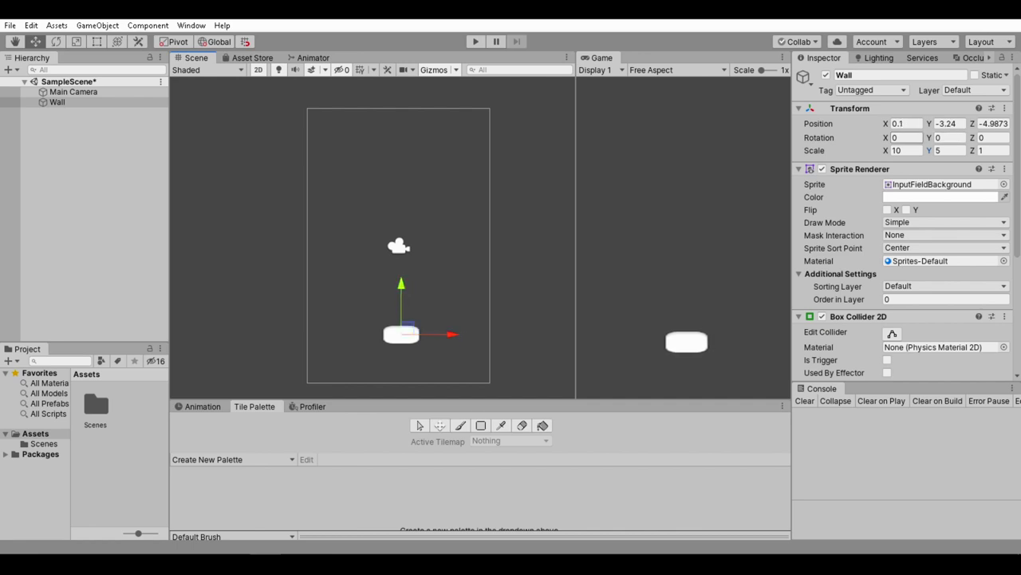
{"action": "left_click", "coordinate": [907, 123]}
{"action": "type", "text": "0"}
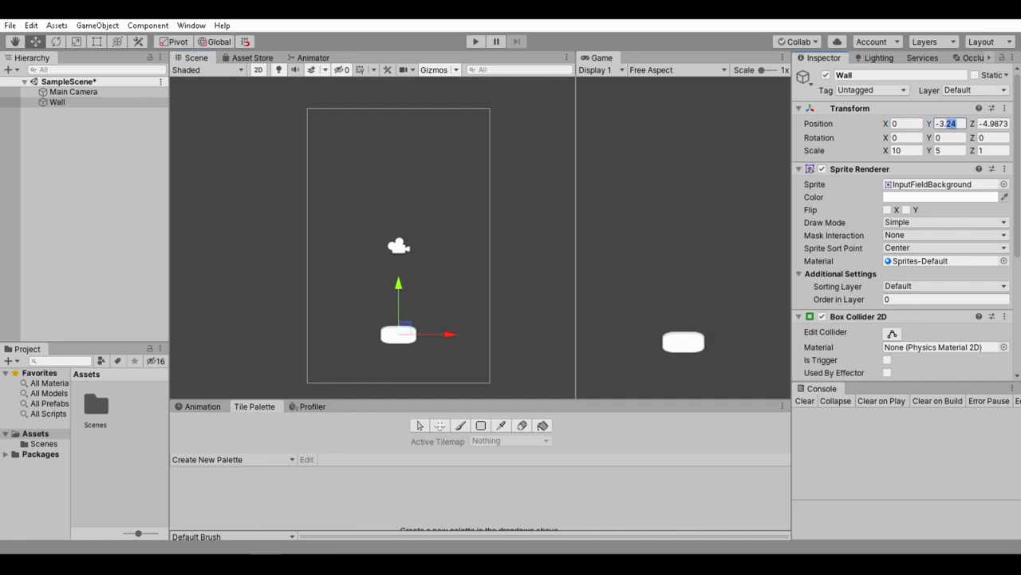
{"action": "type", "text": "-3.5"}
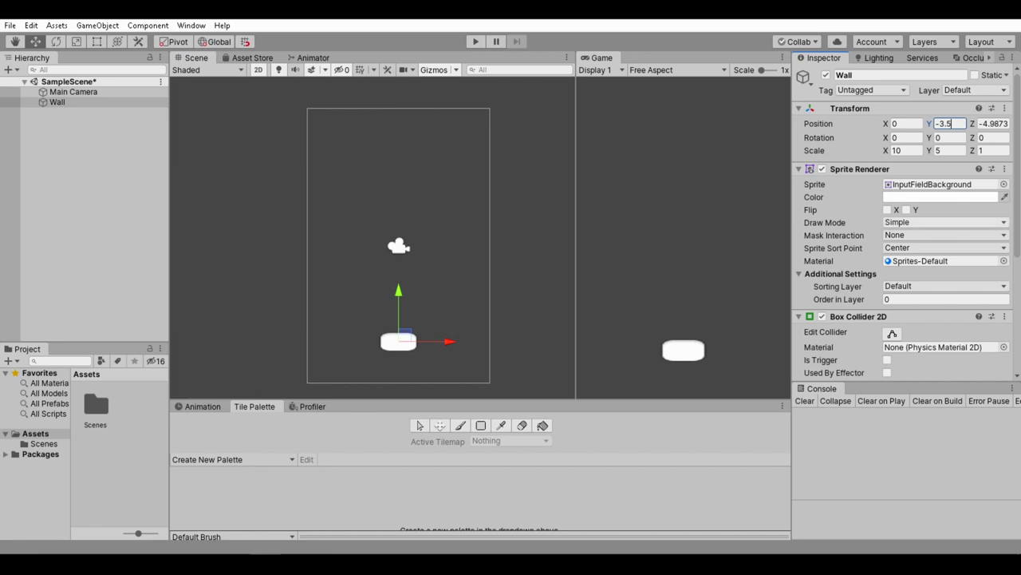
Try a Box Collider 2D size of 1 by 1 and 0.15 by 0.15 on the Wall
{"action": "scroll", "coordinate": [906, 239], "scroll_direction": "down", "scroll_amount": 5}
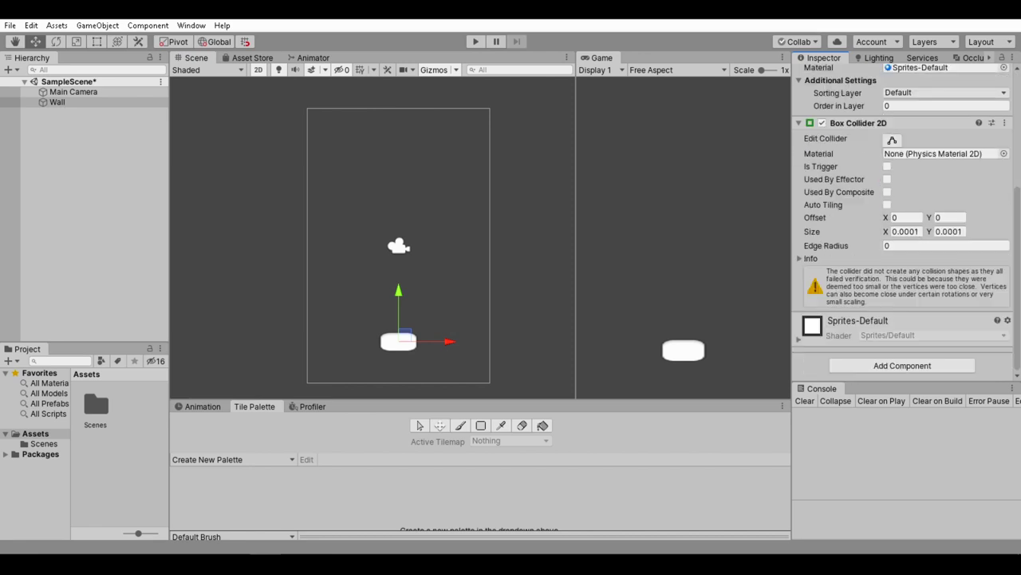
{"action": "left_click", "coordinate": [892, 140]}
{"action": "left_click", "coordinate": [892, 140]}
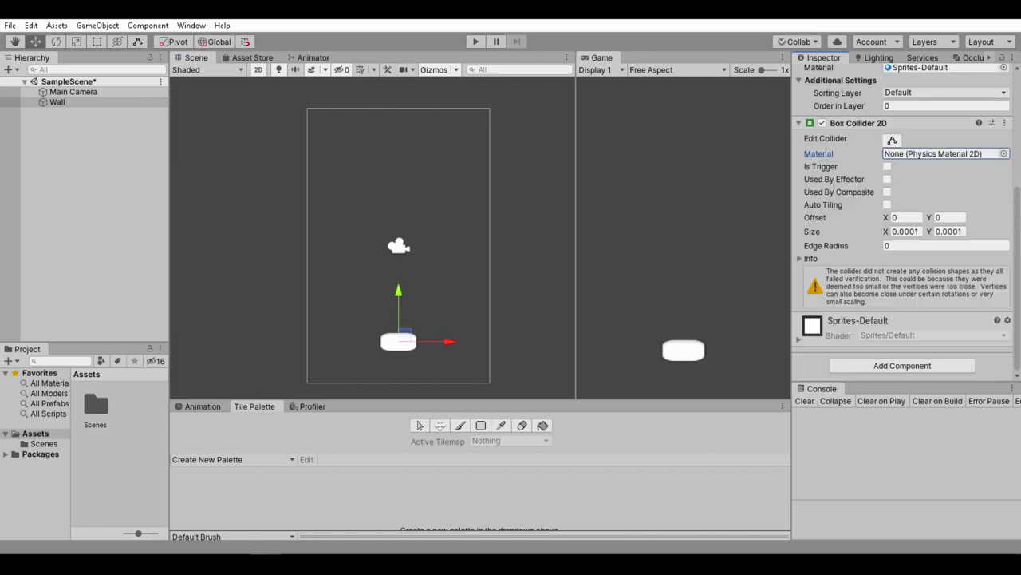
{"action": "type", "text": "1"}
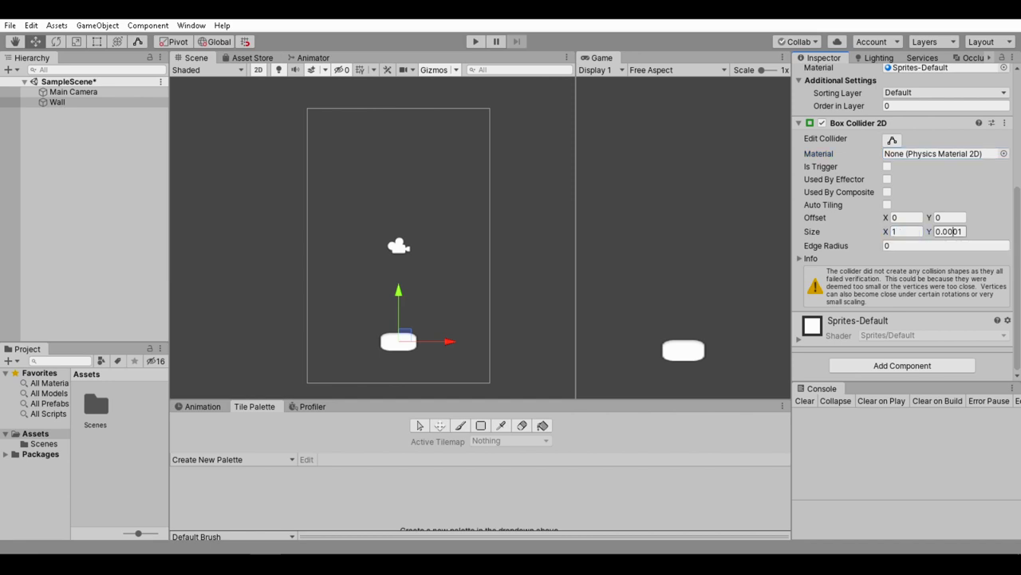
{"action": "type", "text": "1"}
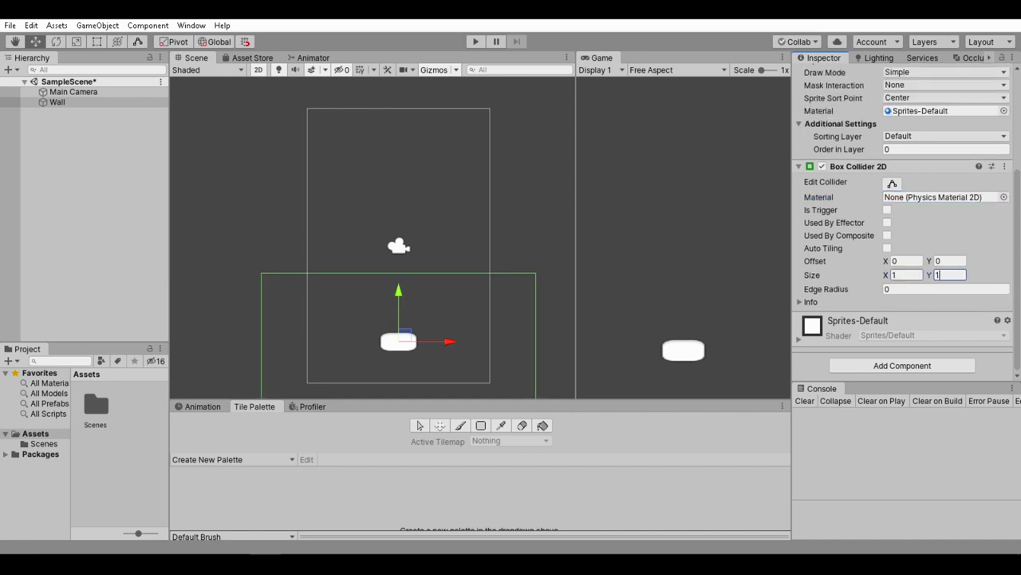
{"action": "left_click", "coordinate": [896, 274]}
{"action": "scroll", "coordinate": [417, 335], "scroll_direction": "up", "scroll_amount": 8}
{"action": "middle_click_drag", "start_coordinate": [417, 335], "coordinate": [431, 233]}
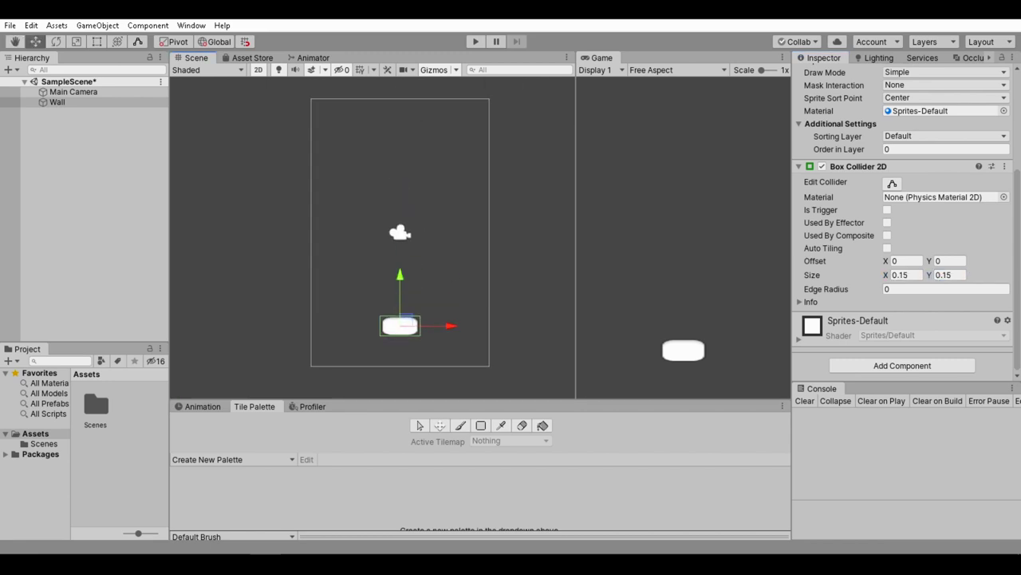
{"action": "scroll", "coordinate": [905, 275], "scroll_direction": "up", "scroll_amount": 4}
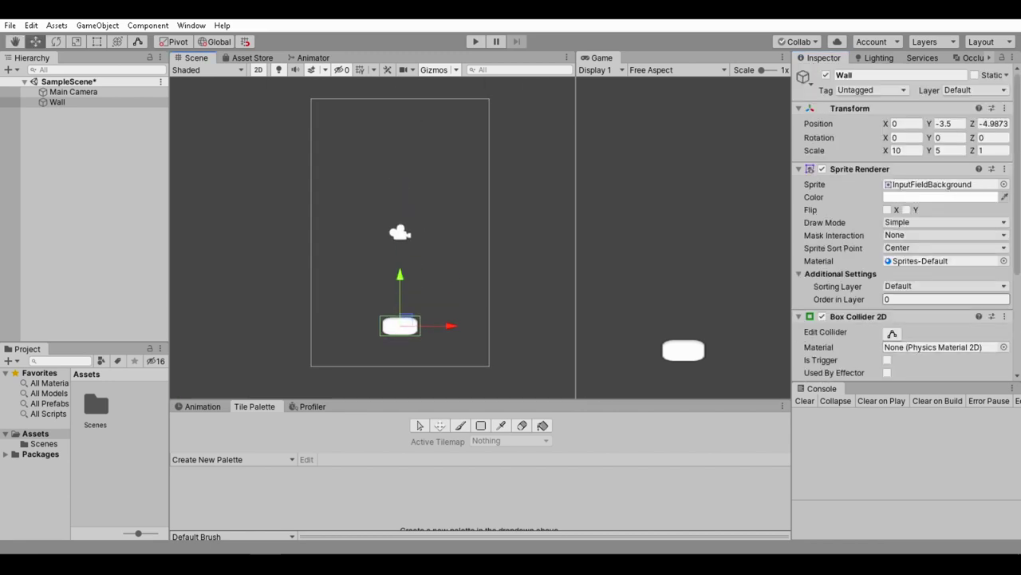
Reset the Wall's Box Collider 2D component to its default values
{"action": "scroll", "coordinate": [902, 223], "scroll_direction": "down", "scroll_amount": 3}
{"action": "left_click", "coordinate": [1005, 166]}
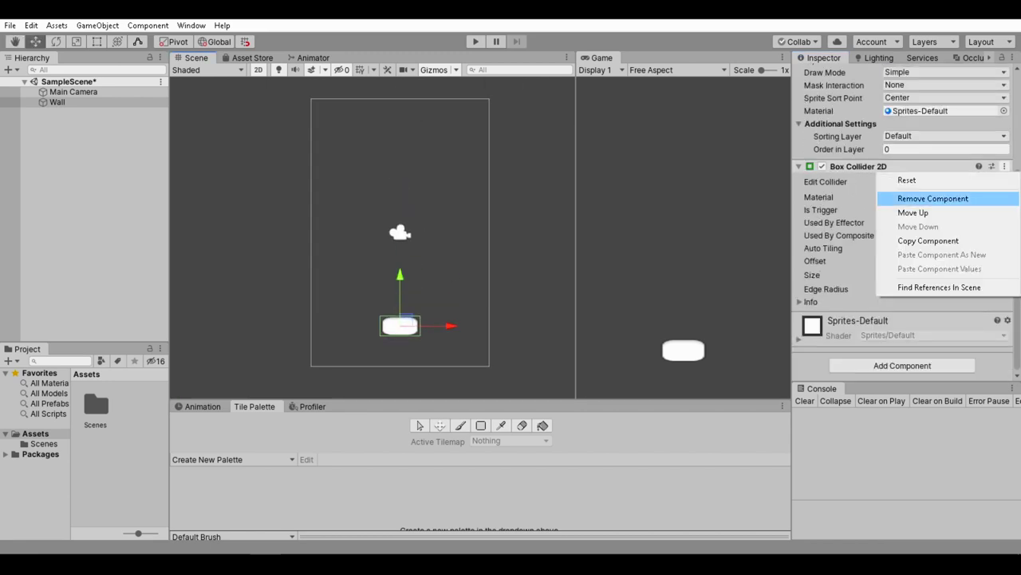
{"action": "left_click", "coordinate": [910, 180]}
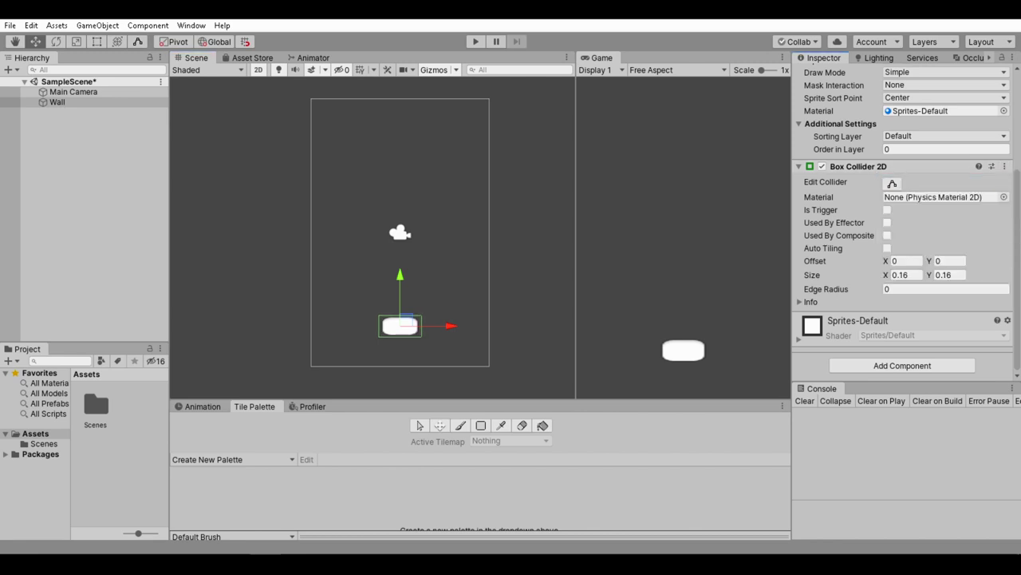
{"action": "scroll", "coordinate": [369, 315], "scroll_direction": "down", "scroll_amount": 1}
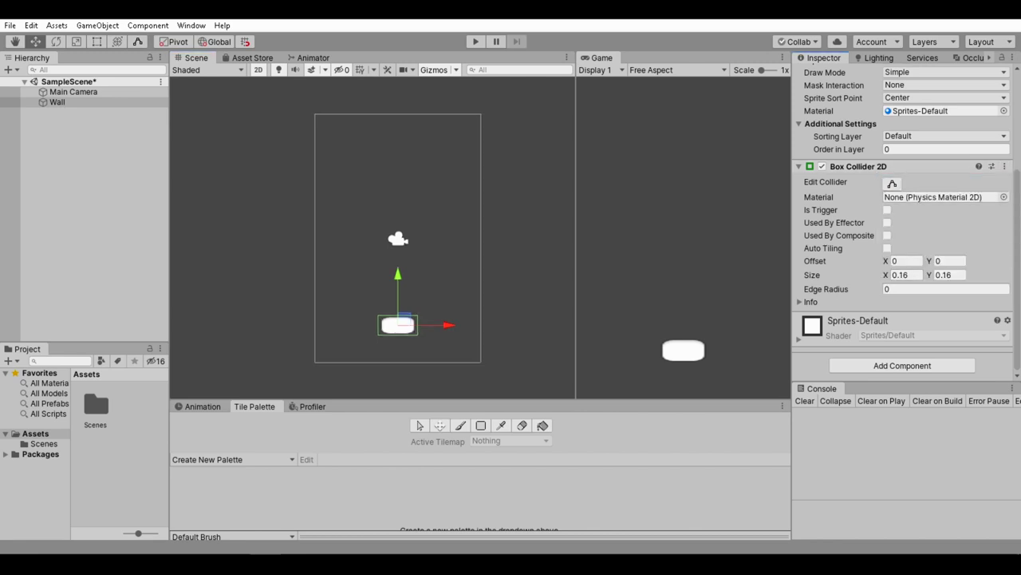
{"action": "middle_click_drag", "start_coordinate": [370, 315], "coordinate": [387, 337]}
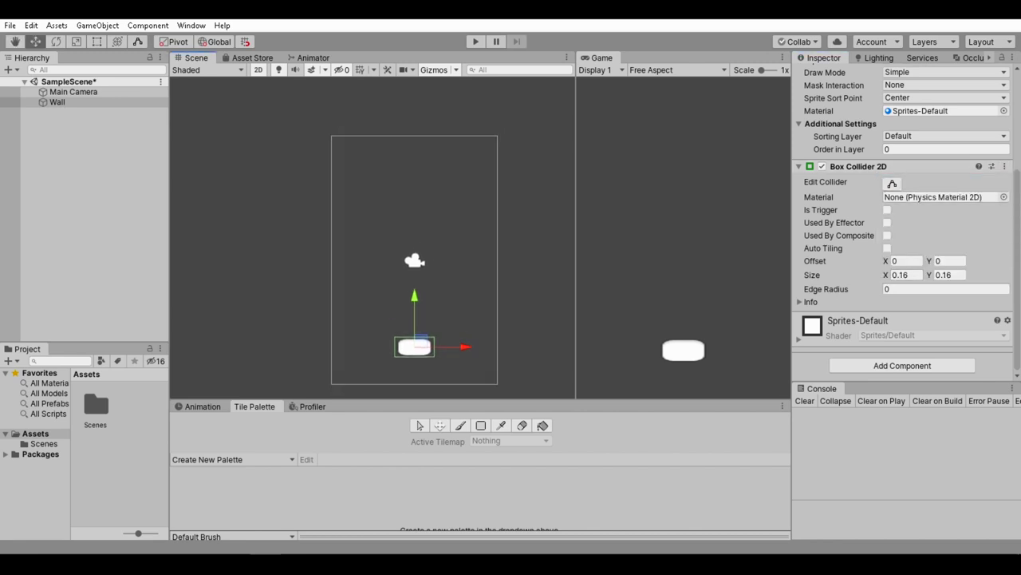
Add a Particle System effect as a new top-level object in SampleScene
{"action": "left_click", "coordinate": [73, 126]}
{"action": "right_click", "coordinate": [74, 125]}
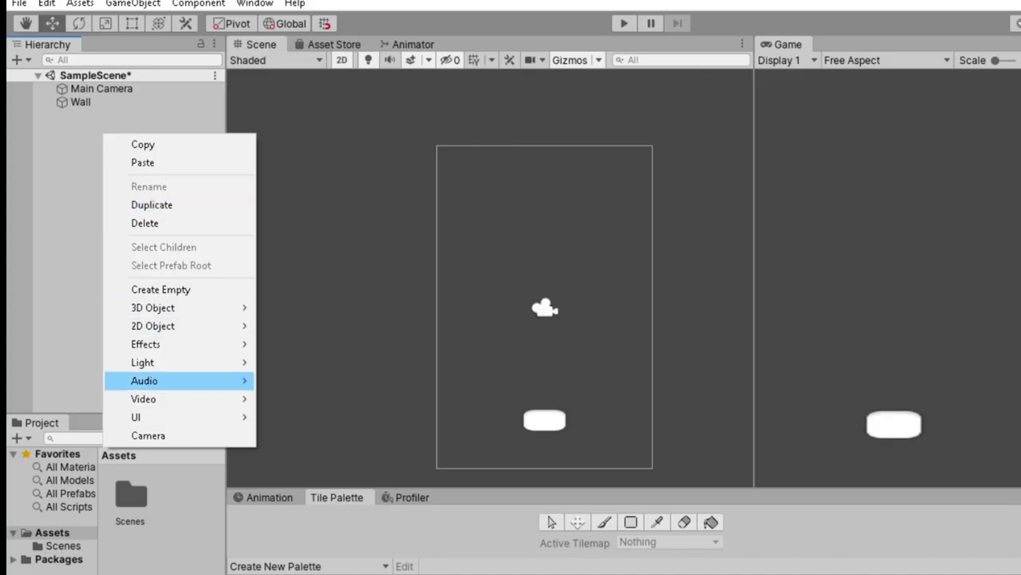
{"action": "mouse_move", "coordinate": [145, 344]}
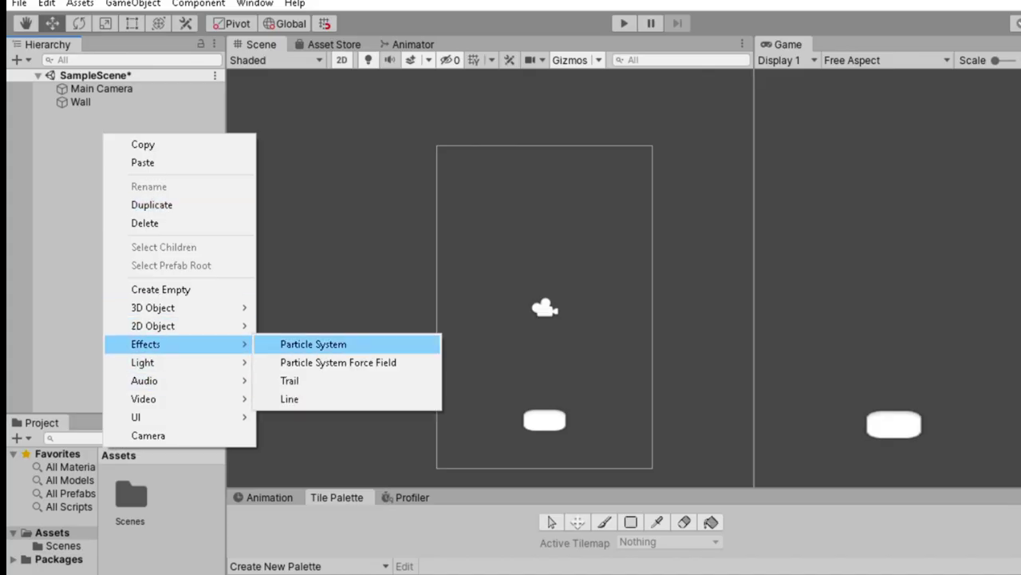
{"action": "left_click", "coordinate": [313, 344]}
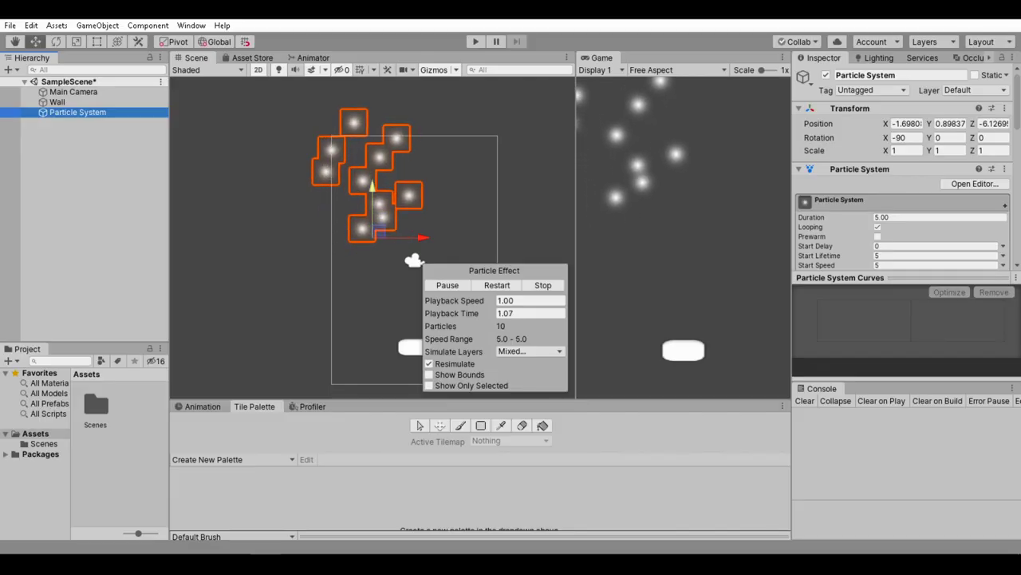
Move the Particle System above the Wall to the horizontal centre of the camera frame, at about X 0, Y 0.9
{"action": "left_click_drag", "start_coordinate": [380, 232], "coordinate": [421, 235]}
{"action": "middle_click_drag", "start_coordinate": [421, 235], "coordinate": [318, 221]}
{"action": "mouse_move", "coordinate": [318, 221]}
{"action": "left_mouse_down"}
{"action": "mouse_move", "coordinate": [317, 250]}
{"action": "mouse_move", "coordinate": [319, 200]}
{"action": "mouse_move", "coordinate": [318, 214]}
{"action": "left_mouse_up"}
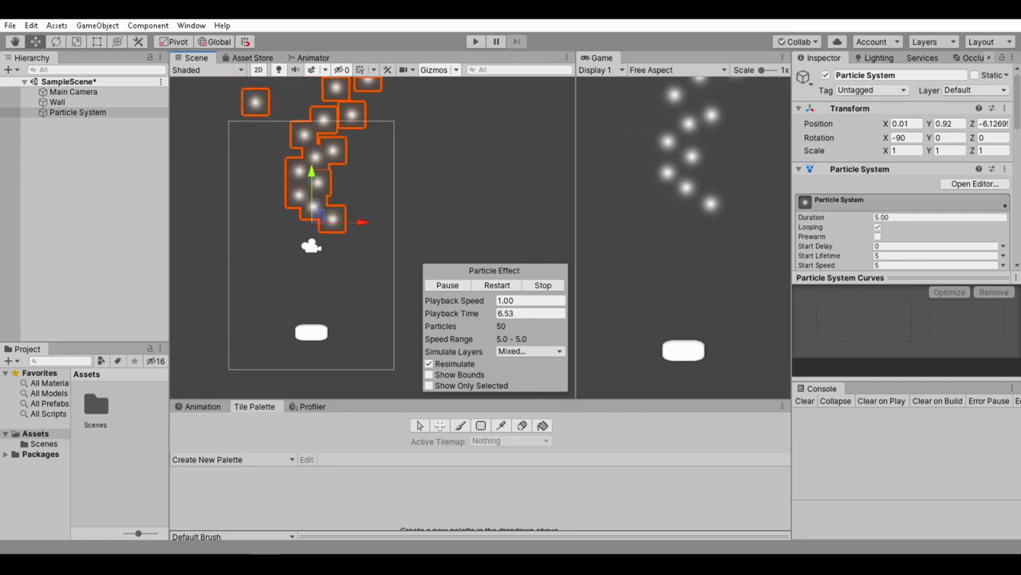
{"action": "middle_click_drag", "start_coordinate": [318, 215], "coordinate": [334, 213]}
{"action": "left_click_drag", "start_coordinate": [334, 215], "coordinate": [336, 214]}
Set the Particle System's Renderer material to Sprites-Default
{"action": "scroll", "coordinate": [846, 191], "scroll_direction": "down", "scroll_amount": 10}
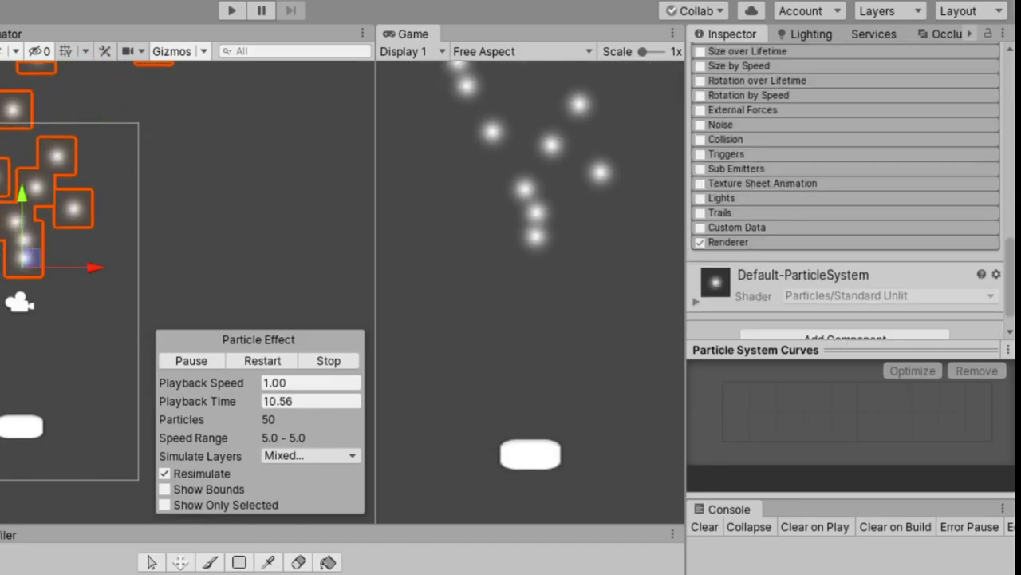
{"action": "left_click", "coordinate": [729, 243]}
{"action": "scroll", "coordinate": [730, 253], "scroll_direction": "down", "scroll_amount": 4}
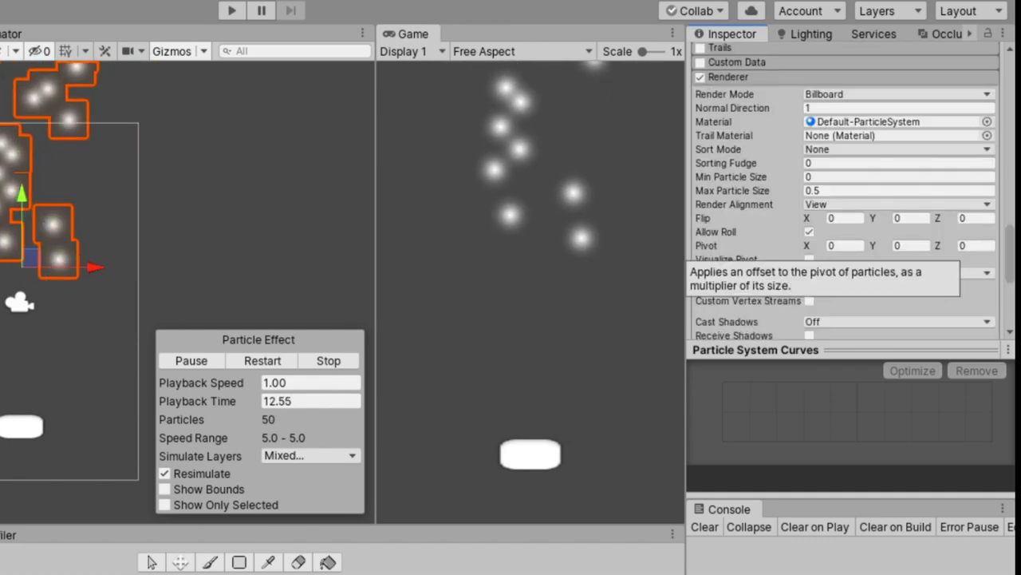
{"action": "scroll", "coordinate": [730, 254], "scroll_direction": "up", "scroll_amount": 4}
{"action": "scroll", "coordinate": [722, 256], "scroll_direction": "down", "scroll_amount": 5}
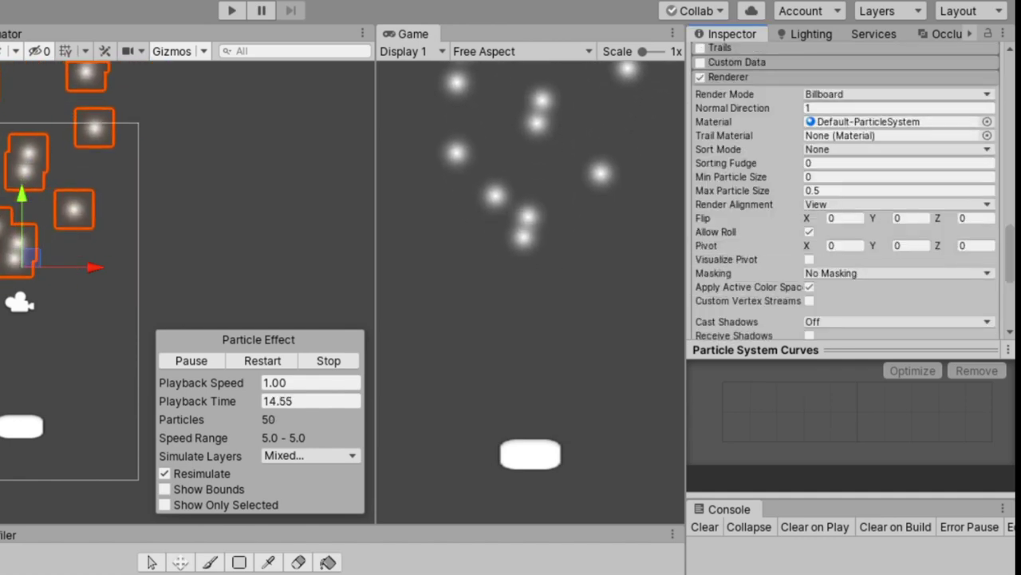
{"action": "left_click", "coordinate": [987, 121]}
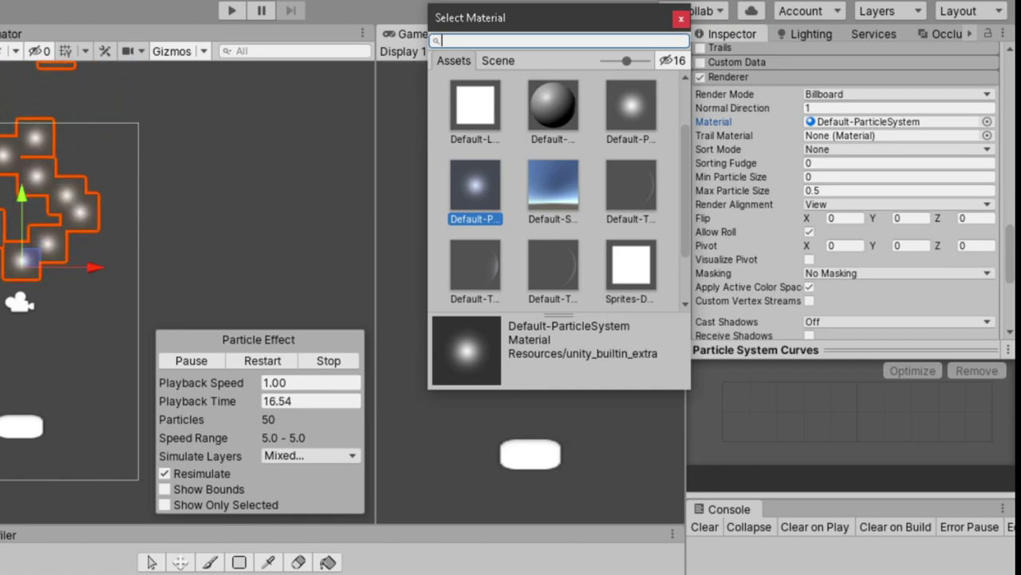
{"action": "type", "text": "spri"}
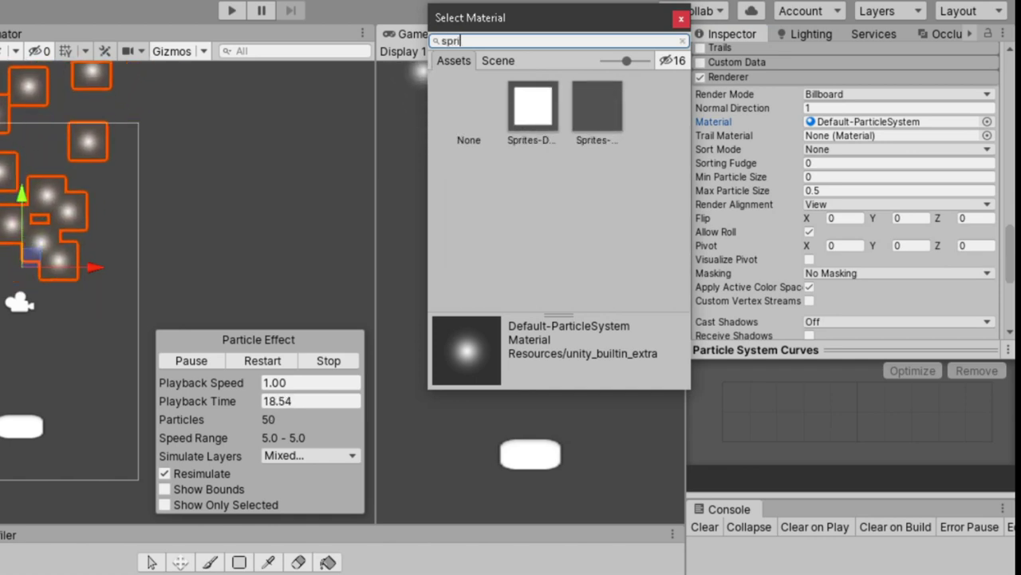
{"action": "left_click", "coordinate": [532, 107]}
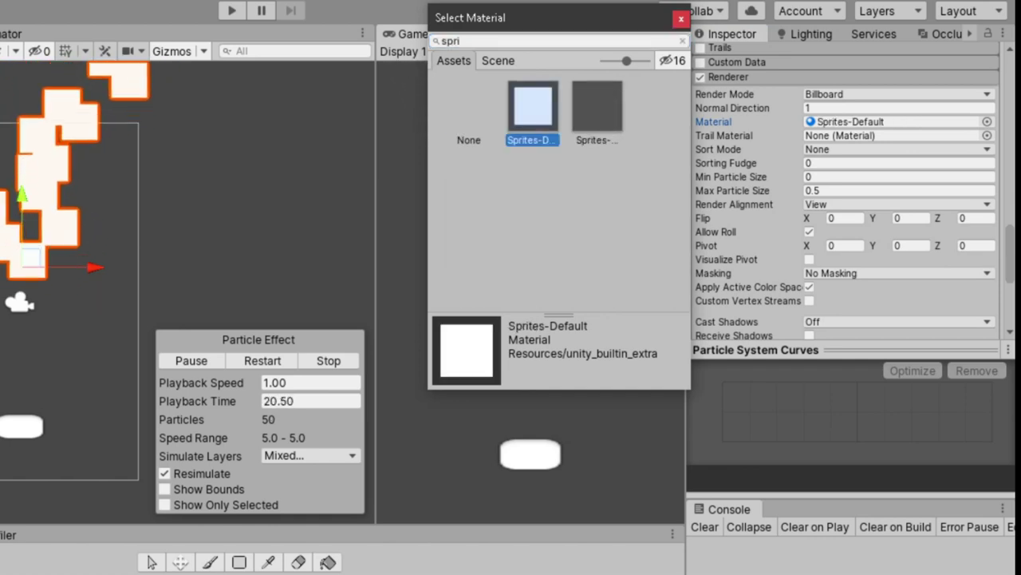
{"action": "key", "text": "Return"}
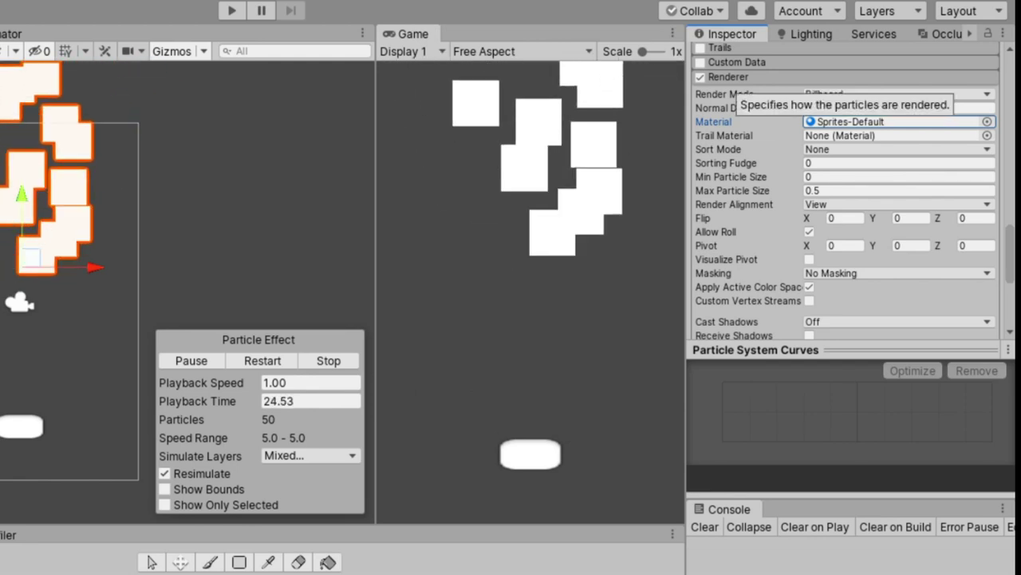
{"action": "left_click", "coordinate": [728, 77]}
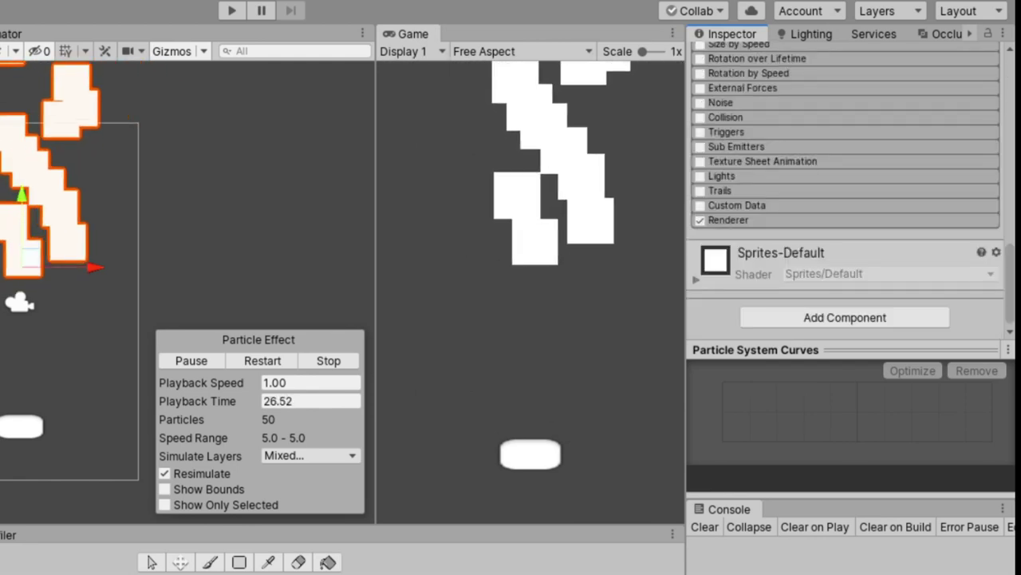
Enable the Particle System's Texture Sheet Animation module and set its mode to Sprites
{"action": "left_click", "coordinate": [700, 162]}
{"action": "left_click", "coordinate": [762, 162]}
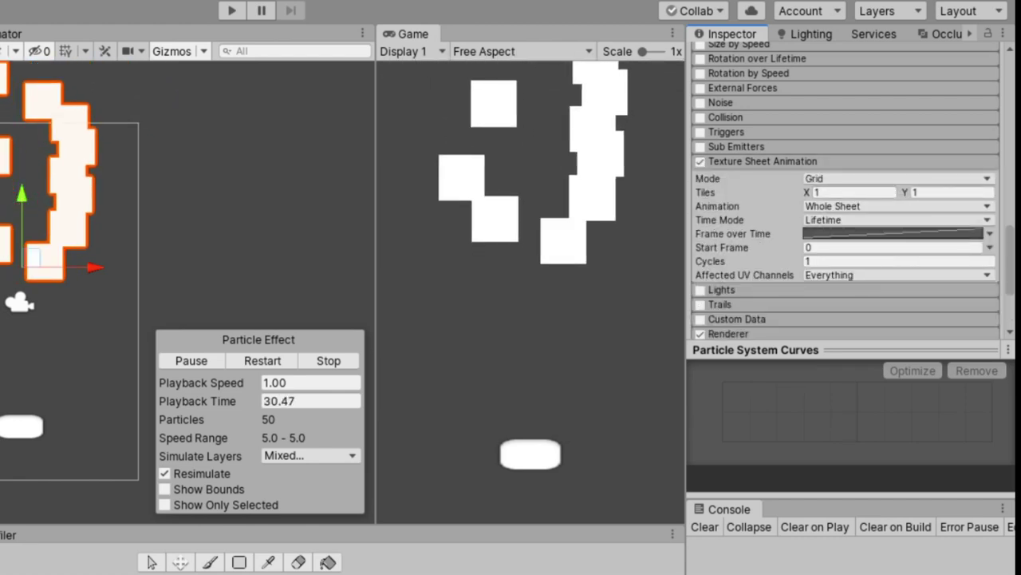
{"action": "left_click", "coordinate": [898, 179]}
{"action": "left_click", "coordinate": [847, 215]}
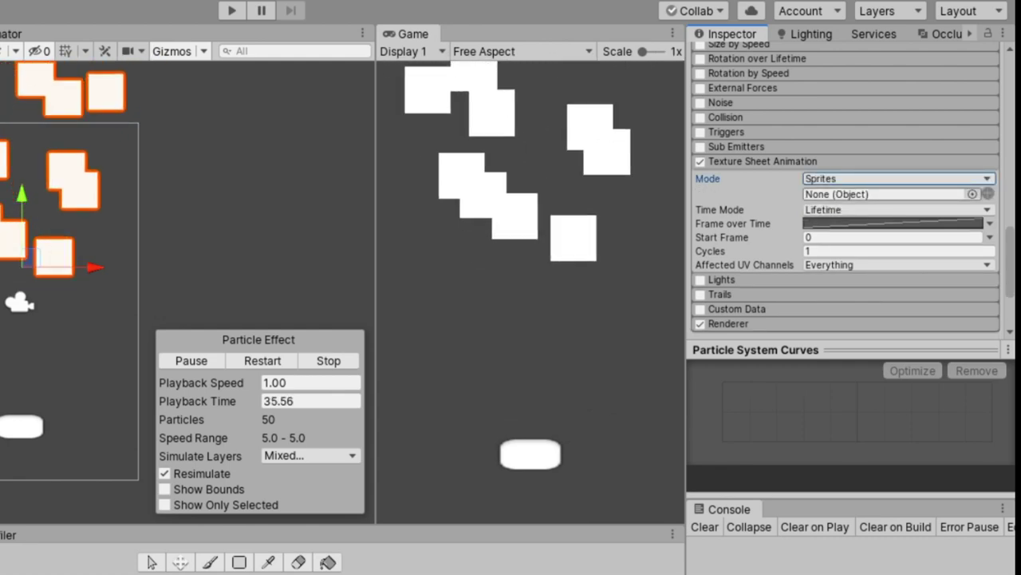
Assign the Knob sprite to the Texture Sheet Animation module and collapse the module
{"action": "left_click", "coordinate": [972, 194]}
{"action": "left_click", "coordinate": [553, 186]}
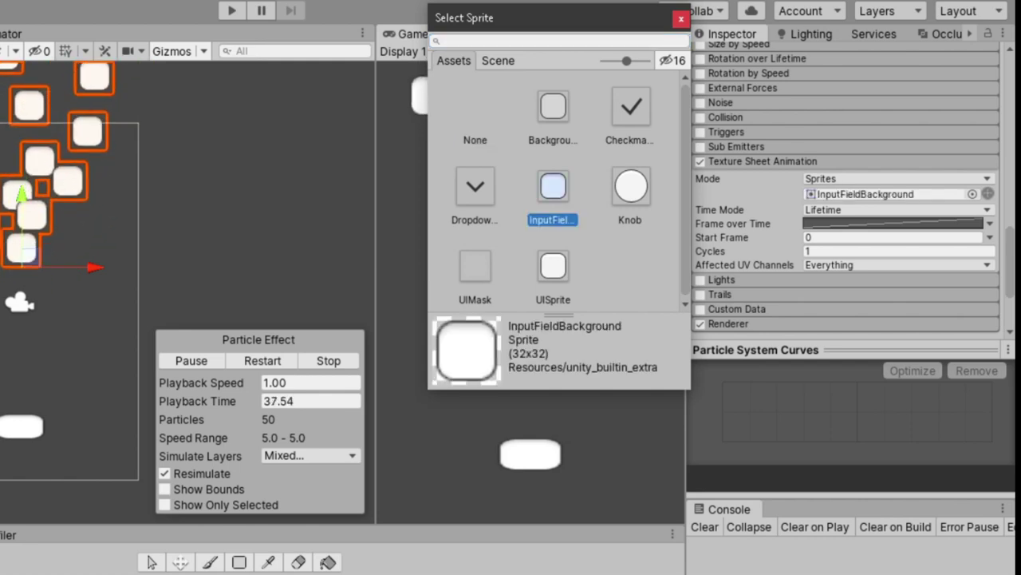
{"action": "left_click", "coordinate": [631, 186]}
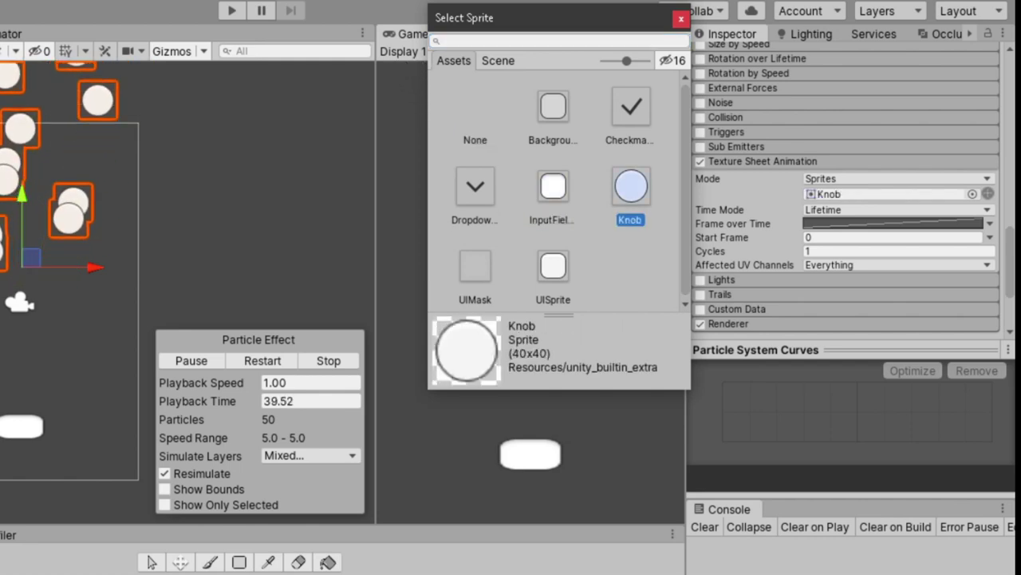
{"action": "left_click", "coordinate": [681, 17]}
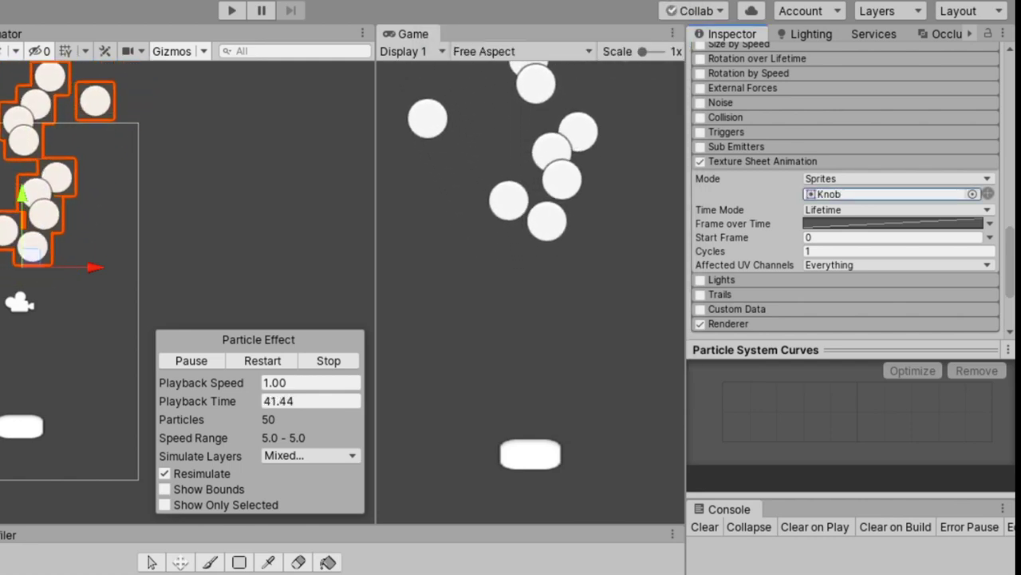
{"action": "left_click", "coordinate": [762, 161]}
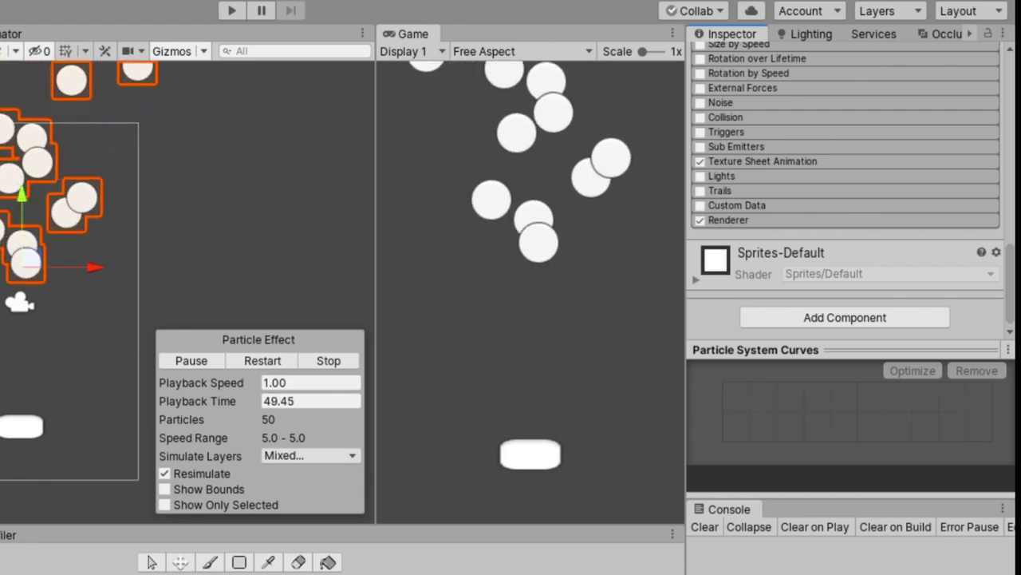
Set the Particle System's Gravity Modifier to 1
{"action": "scroll", "coordinate": [845, 192], "scroll_direction": "up", "scroll_amount": 10}
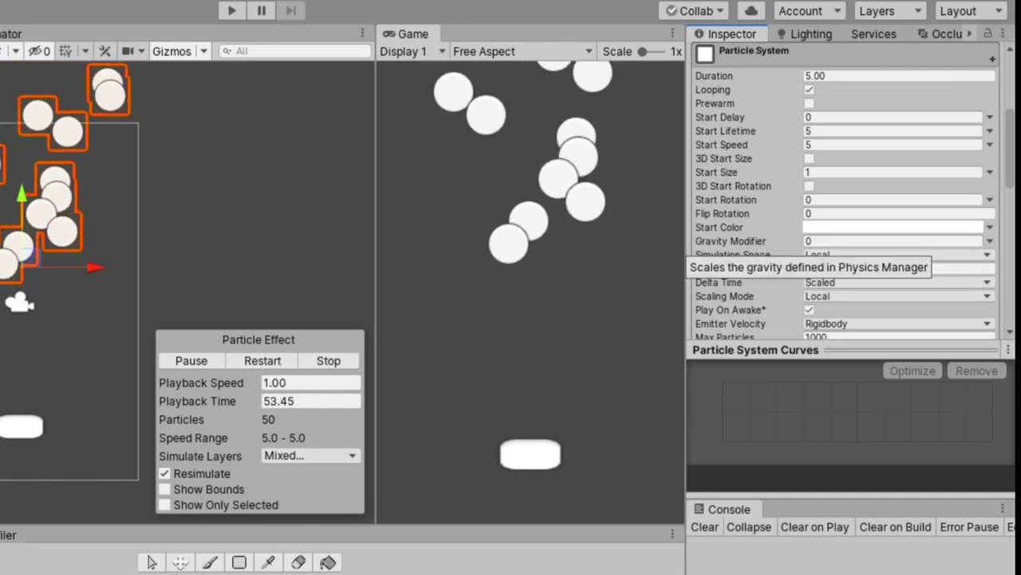
{"action": "left_click", "coordinate": [891, 240]}
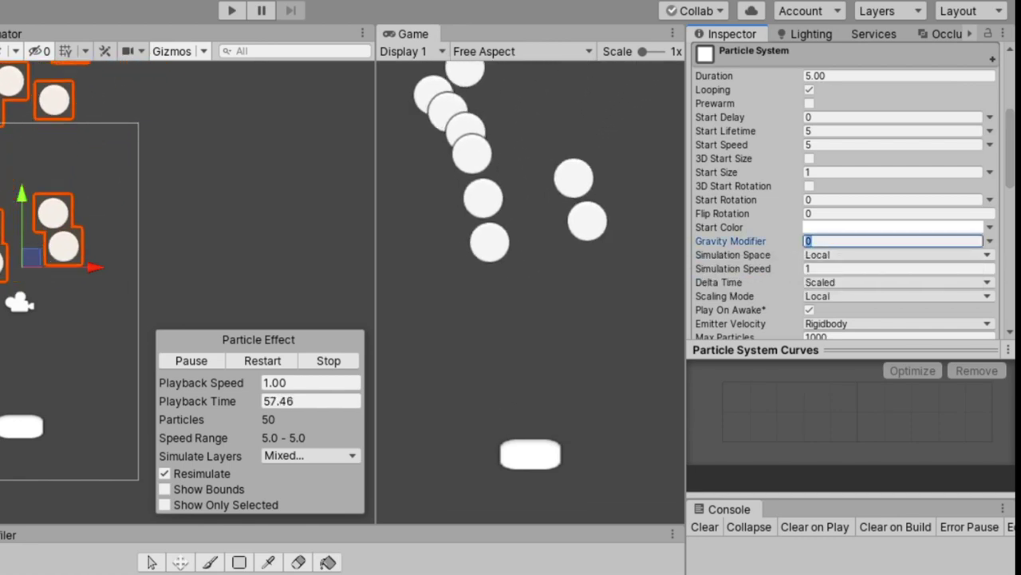
{"action": "type", "text": "1"}
{"action": "key", "text": "Return"}
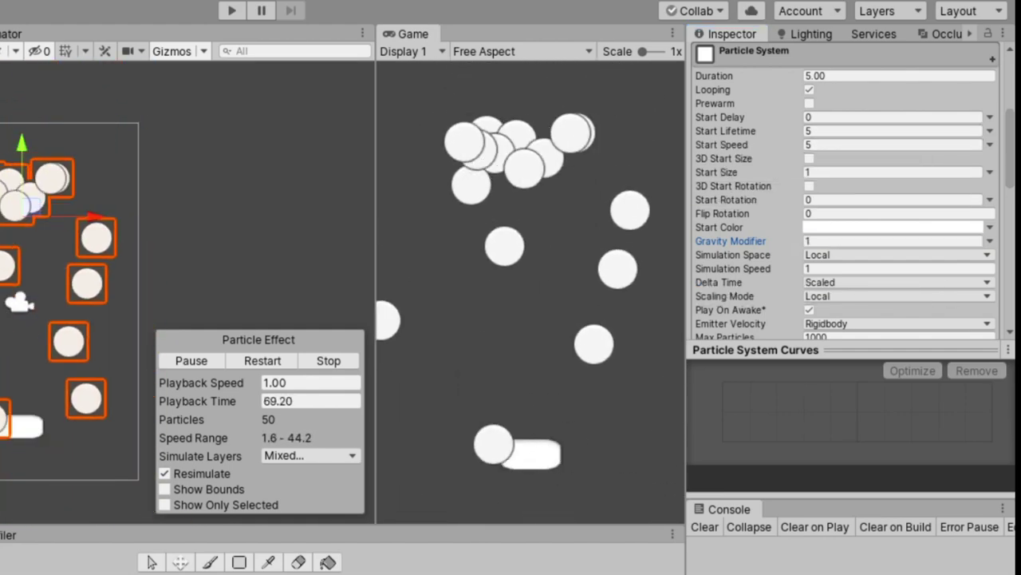
Make the particles' Start Lifetime random between two constants, 1 and 5
{"action": "left_click", "coordinate": [813, 131]}
{"action": "left_click", "coordinate": [990, 130]}
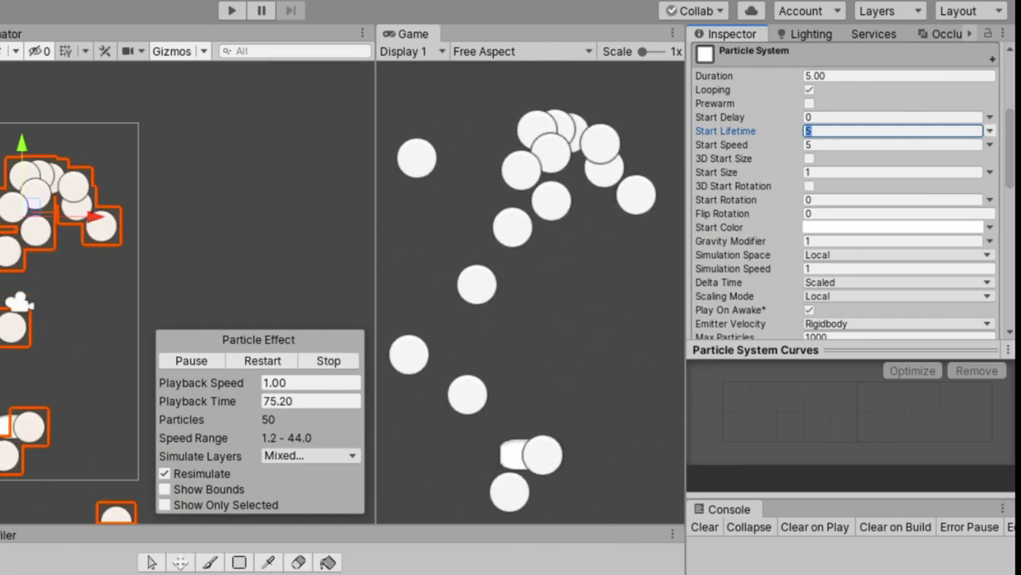
{"action": "left_click", "coordinate": [884, 187]}
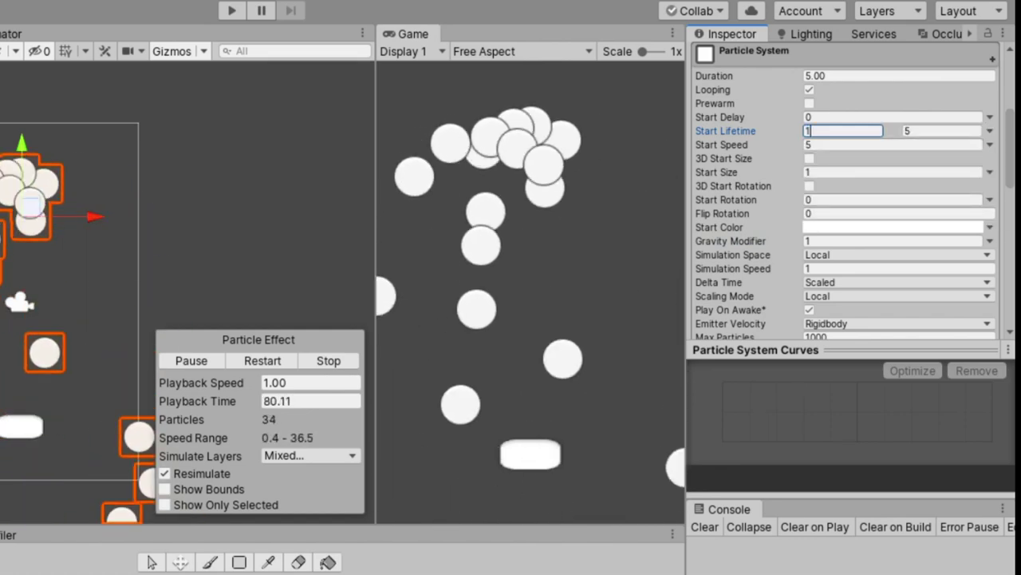
{"action": "type", "text": "1"}
Make the particles' Start Speed random between the constants 0.01 and 1
{"action": "left_click", "coordinate": [842, 144]}
{"action": "type", "text": "0.01"}
{"action": "left_click", "coordinate": [942, 144]}
{"action": "type", "text": "1"}
Make the particles' Start Size random between two constants, 0.01 and 0.5
{"action": "left_click", "coordinate": [989, 171]}
{"action": "left_click", "coordinate": [884, 229]}
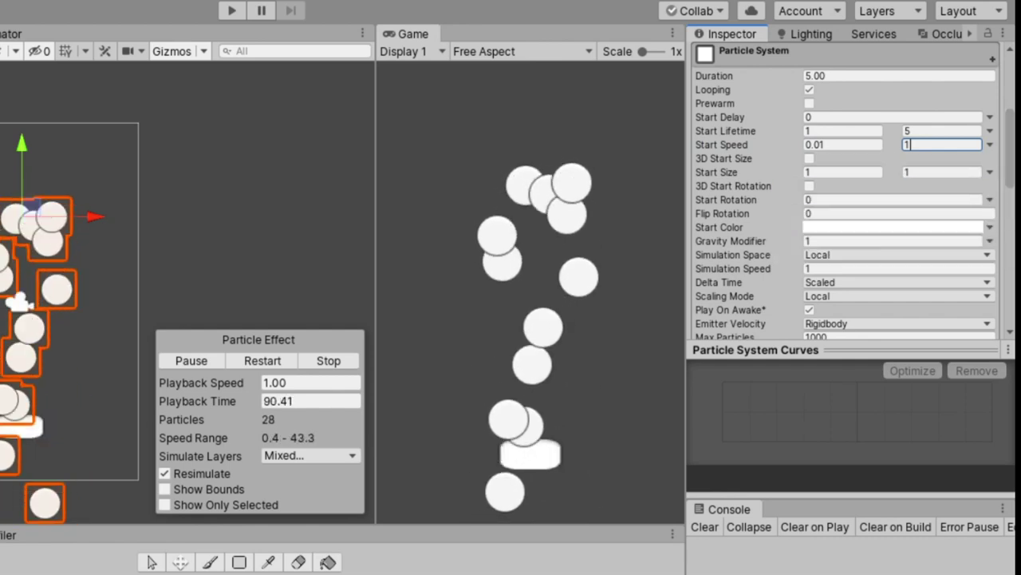
{"action": "left_click", "coordinate": [843, 172]}
{"action": "type", "text": "0.01"}
{"action": "left_click", "coordinate": [942, 171]}
{"action": "type", "text": "0.5"}
Expand and enable the Particle System's Collision module
{"action": "scroll", "coordinate": [845, 200], "scroll_direction": "down", "scroll_amount": 5}
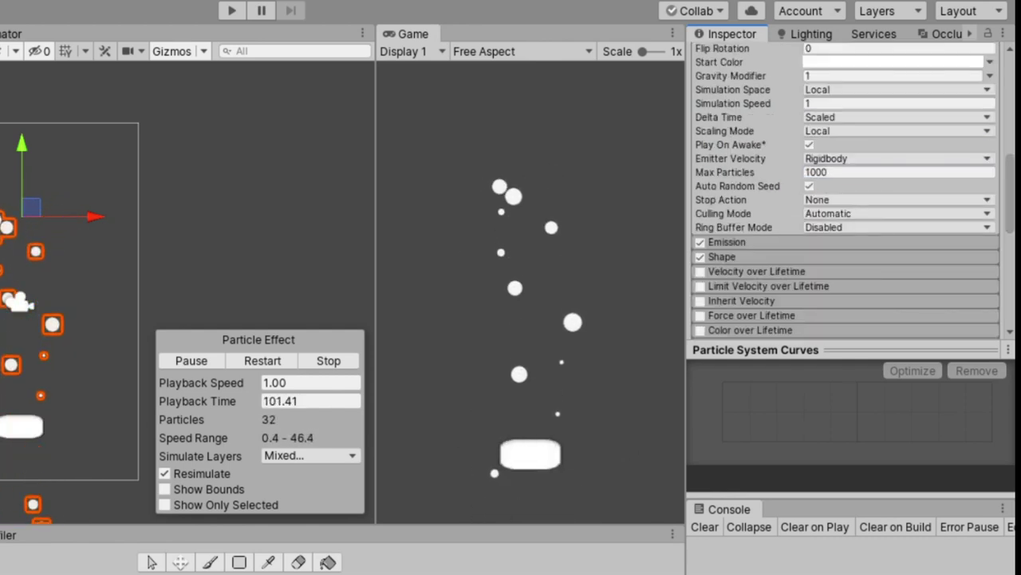
{"action": "scroll", "coordinate": [846, 200], "scroll_direction": "down", "scroll_amount": 5}
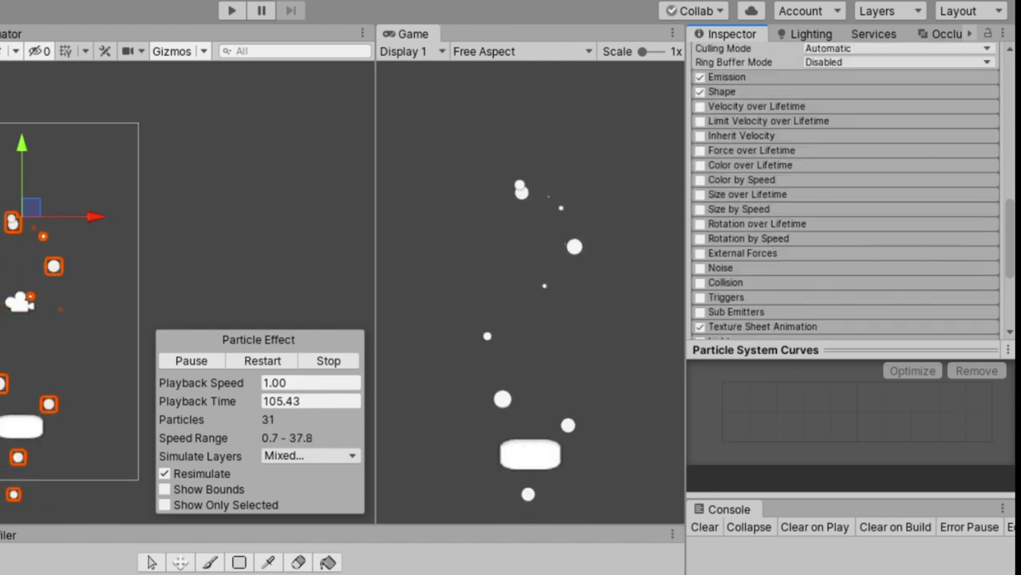
{"action": "scroll", "coordinate": [846, 199], "scroll_direction": "down", "scroll_amount": 5}
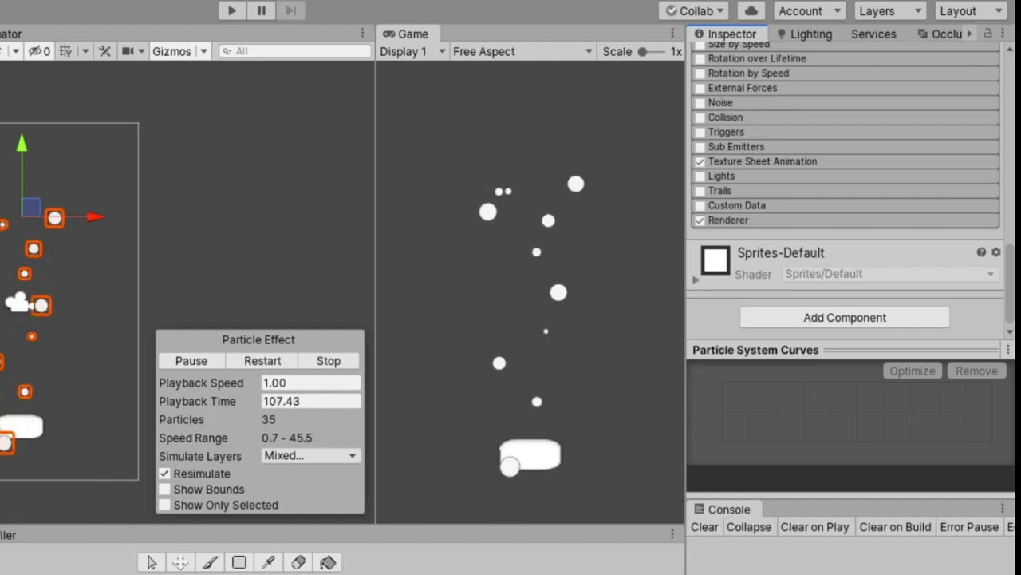
{"action": "left_click", "coordinate": [725, 117]}
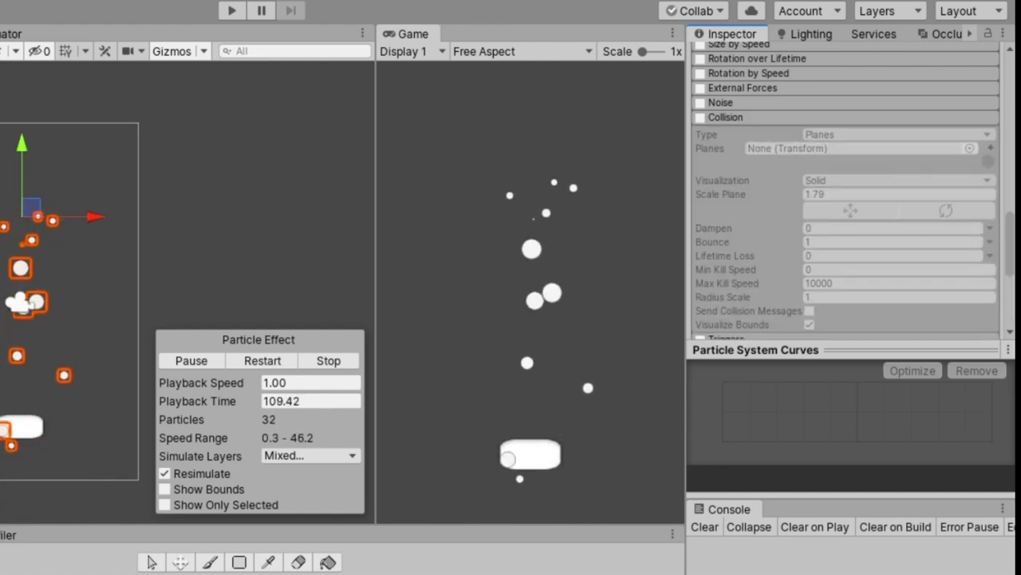
{"action": "left_click", "coordinate": [700, 118]}
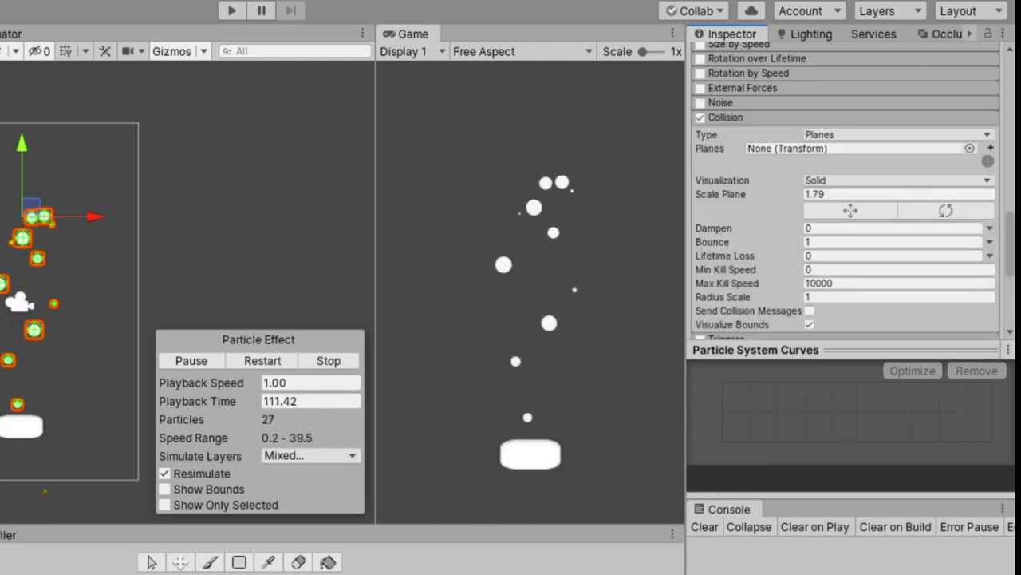
Set the Collision module's type to World and its mode to 2D
{"action": "left_click", "coordinate": [897, 134]}
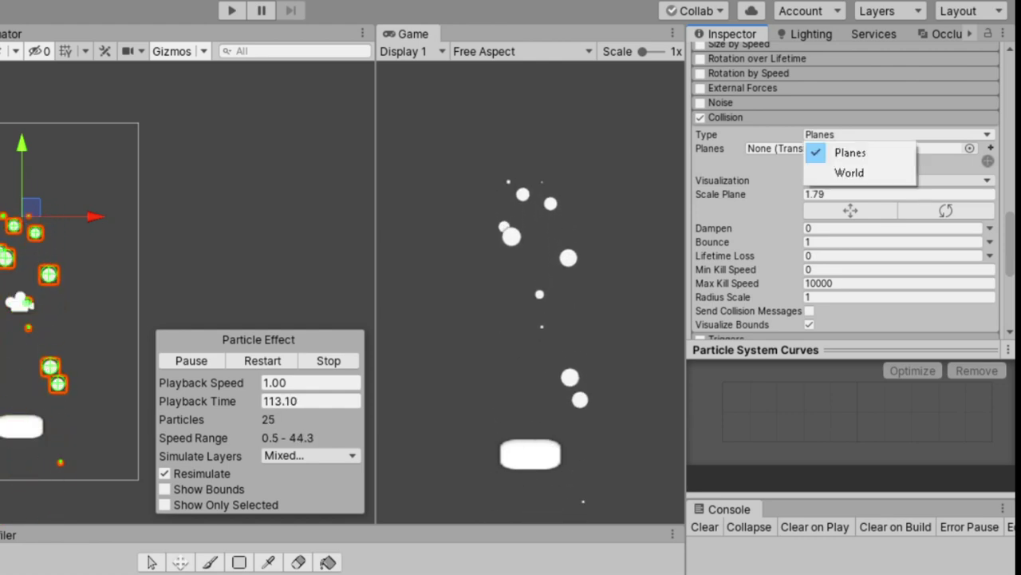
{"action": "left_click", "coordinate": [848, 170]}
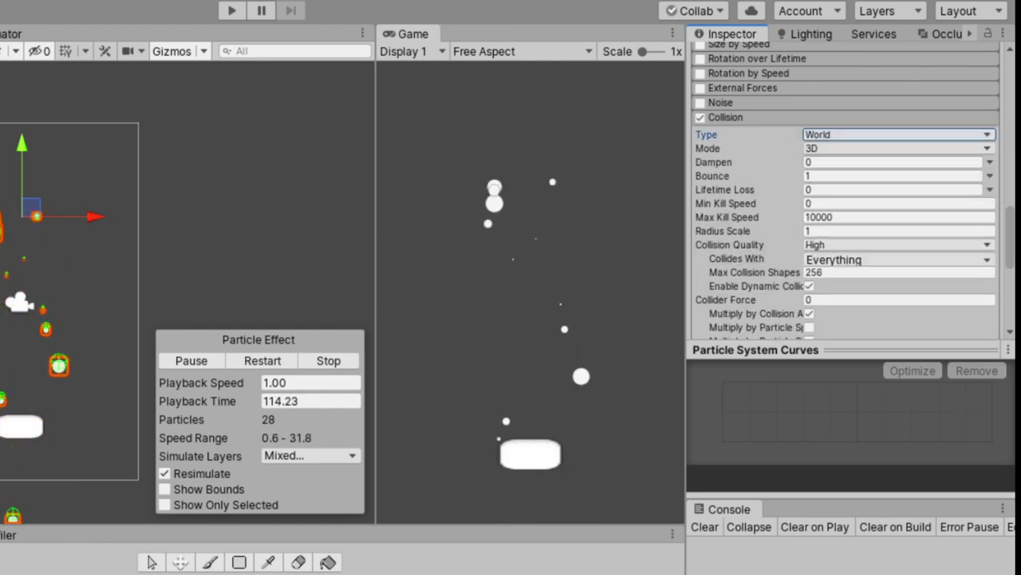
{"action": "left_click", "coordinate": [898, 147]}
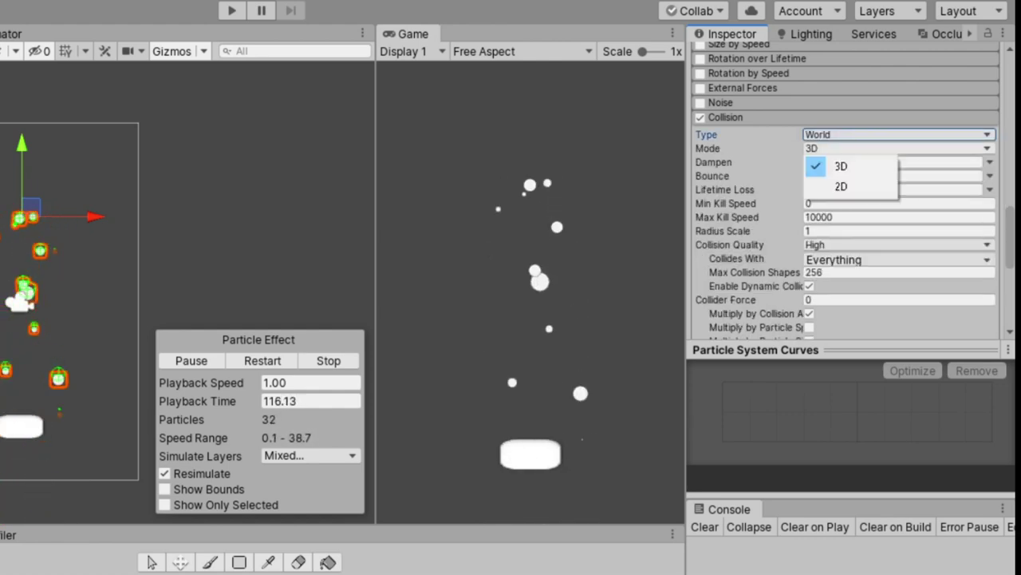
{"action": "left_click", "coordinate": [850, 186]}
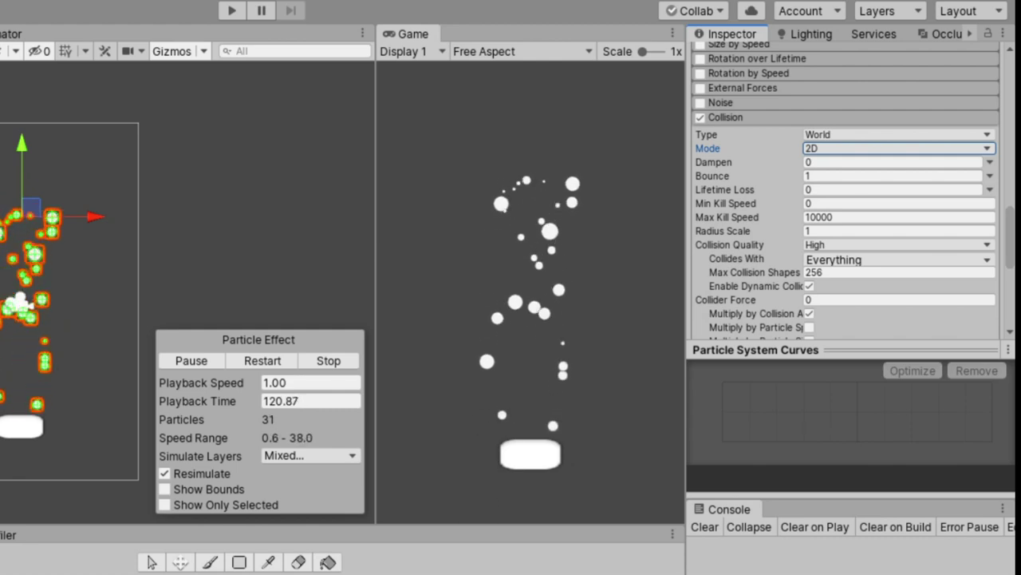
Try Bounce values of 0.1, 0 and 0.3 in the Collision module
{"action": "left_click", "coordinate": [892, 176]}
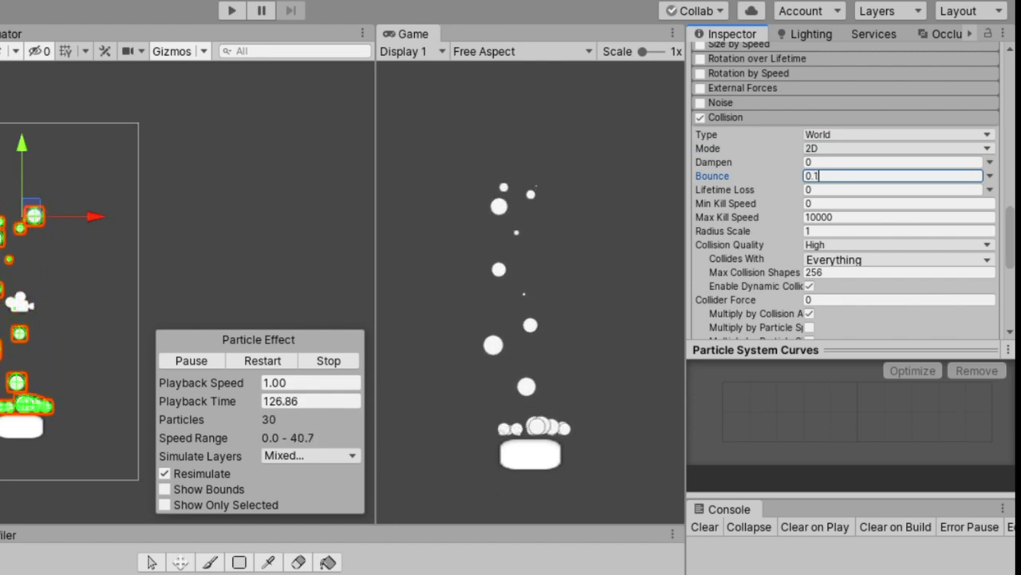
{"action": "type", "text": "0.1"}
{"action": "key", "text": "ctrl+a"}
{"action": "type", "text": "0"}
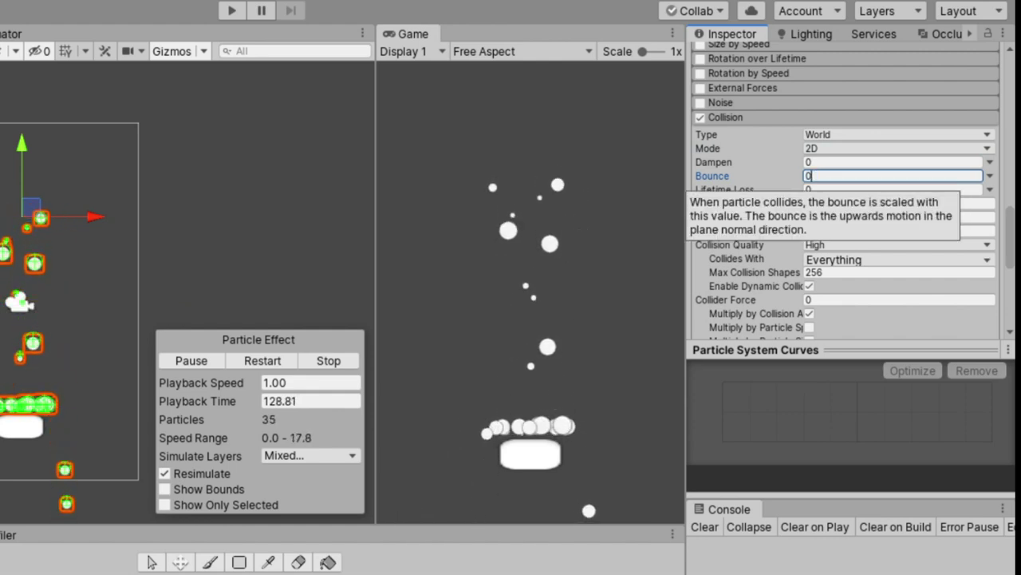
{"action": "type", "text": ".3"}
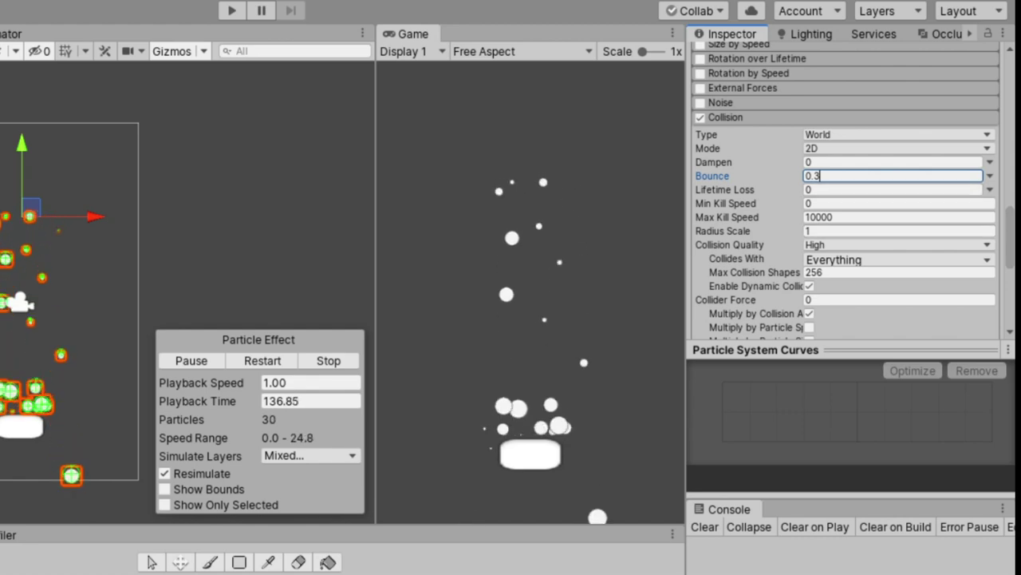
Set the Collision module's Bounce to 0 and Lifetime Loss to 1
{"action": "left_click_drag", "start_coordinate": [821, 176], "coordinate": [804, 176]}
{"action": "type", "text": "0"}
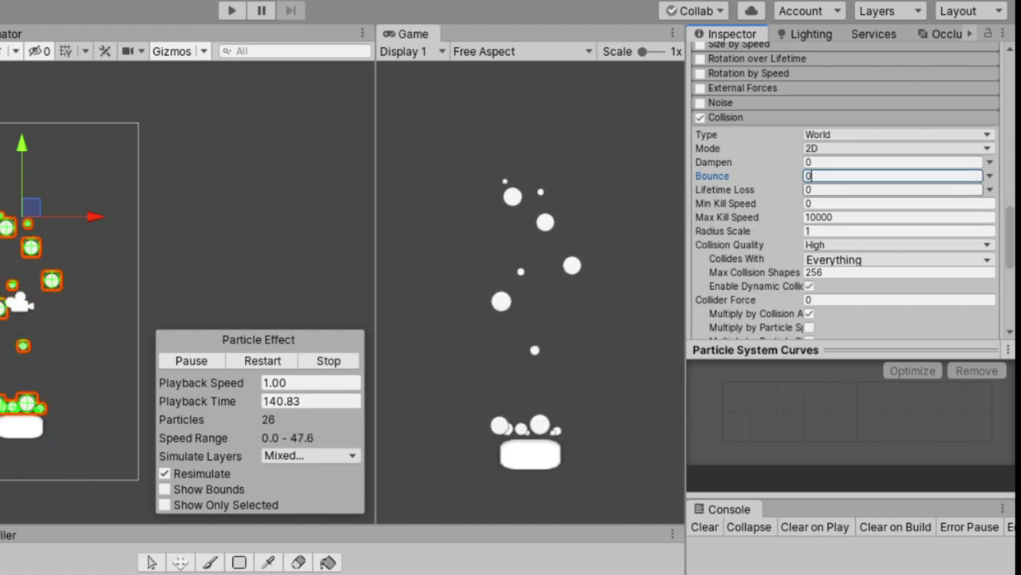
{"action": "left_click", "coordinate": [812, 189]}
{"action": "type", "text": "1"}
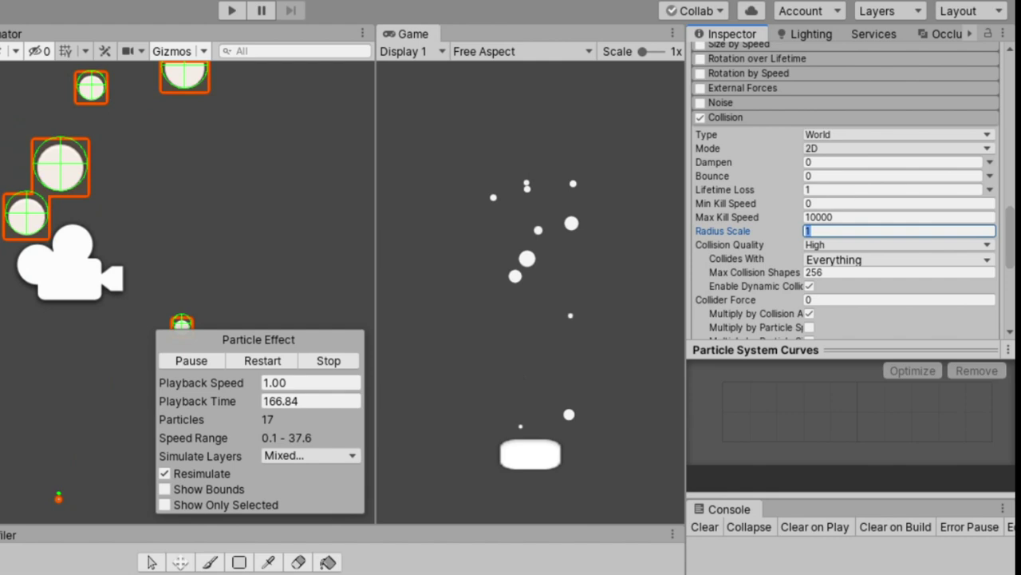
Pause the particle preview and examine the collision bounds around the particles in the scene
{"action": "left_click", "coordinate": [191, 360]}
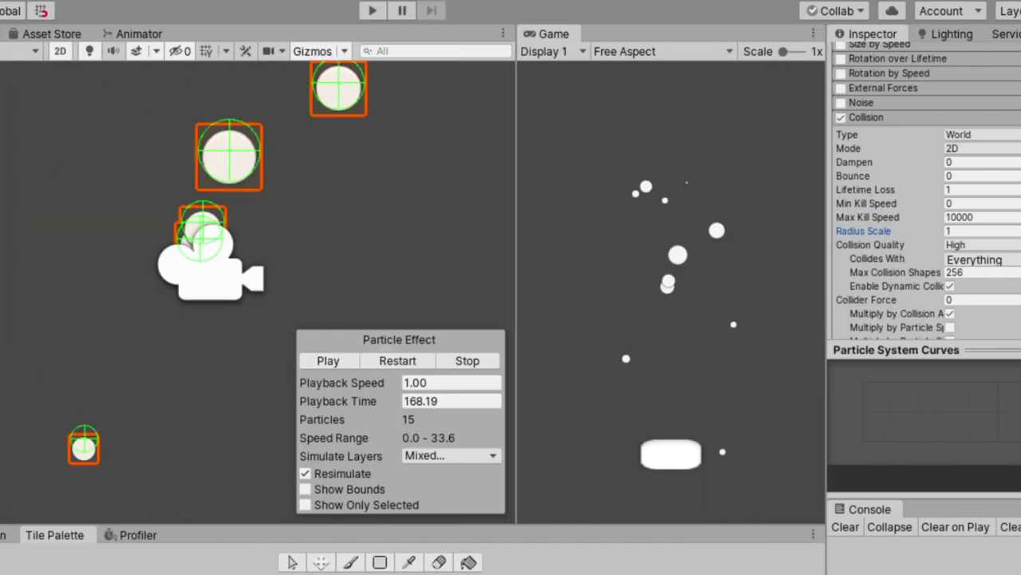
{"action": "scroll", "coordinate": [193, 253], "scroll_direction": "down", "scroll_amount": 5}
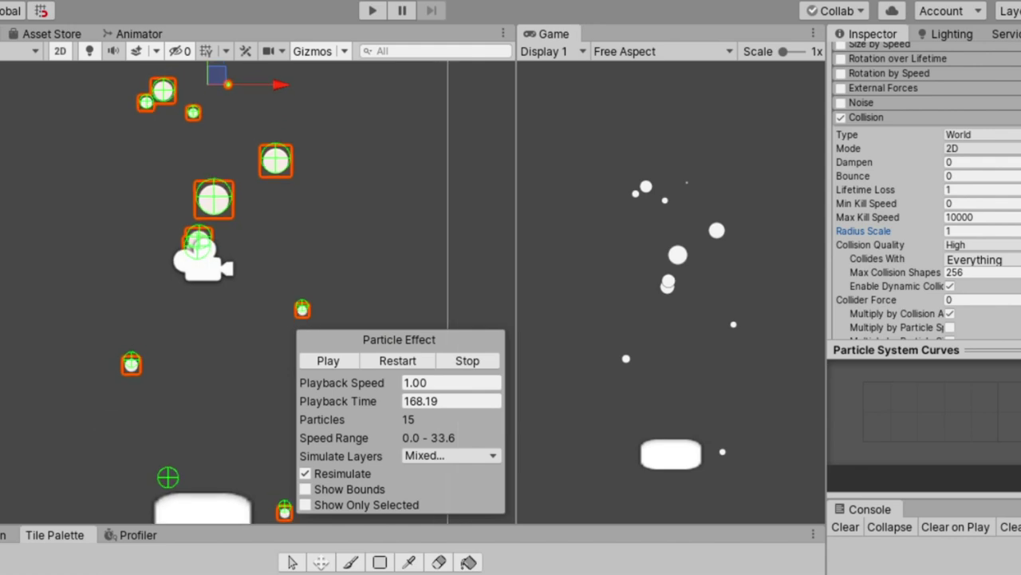
{"action": "scroll", "coordinate": [140, 403], "scroll_direction": "up", "scroll_amount": 5}
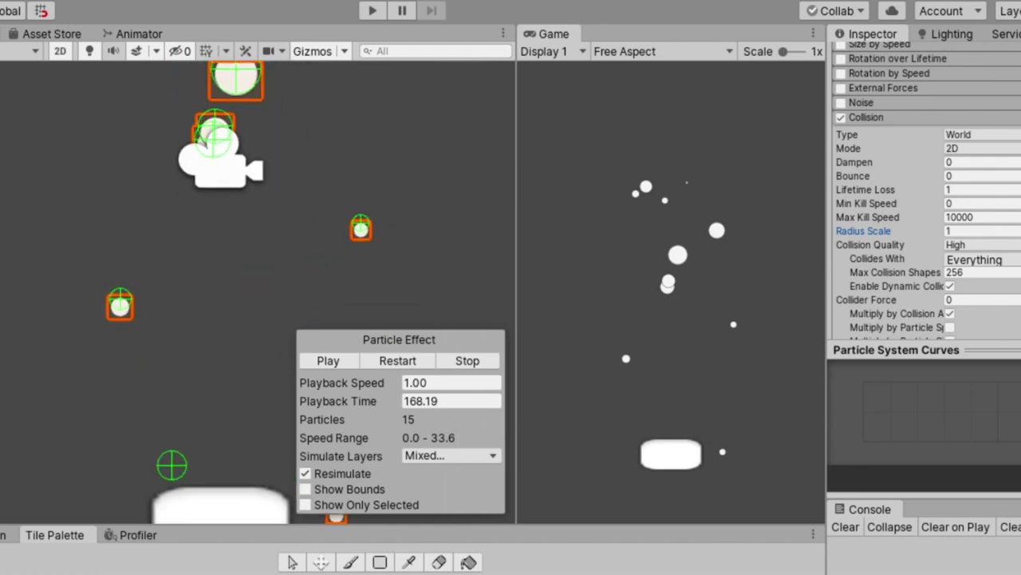
{"action": "middle_click_drag", "start_coordinate": [240, 264], "coordinate": [229, 284]}
Try Radius Scale values of 2 and 5 in the Collision module and return it to 1
{"action": "left_click", "coordinate": [980, 231]}
{"action": "type", "text": "2"}
{"action": "key", "text": "ctrl+a"}
{"action": "type", "text": "5"}
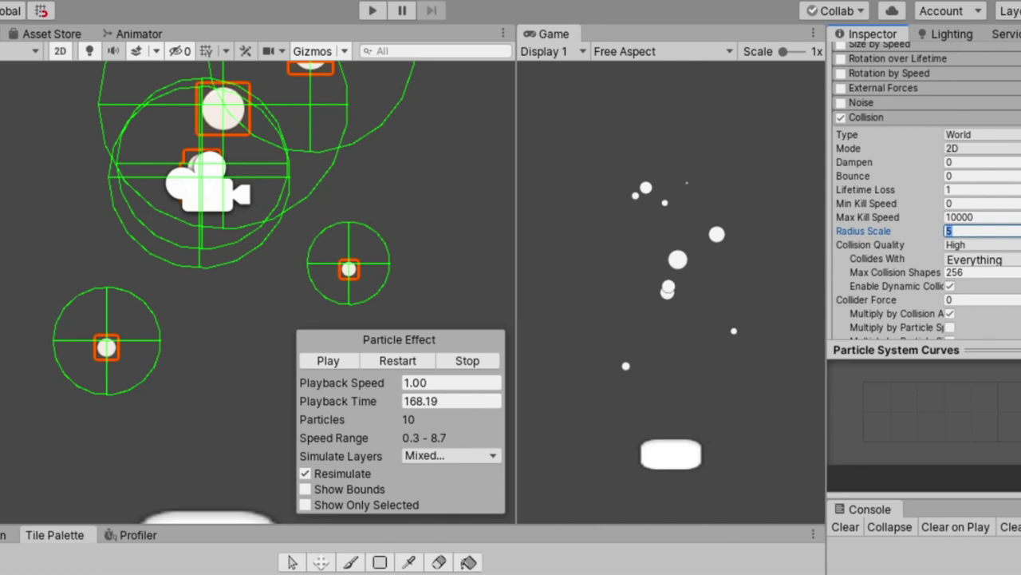
{"action": "type", "text": "1"}
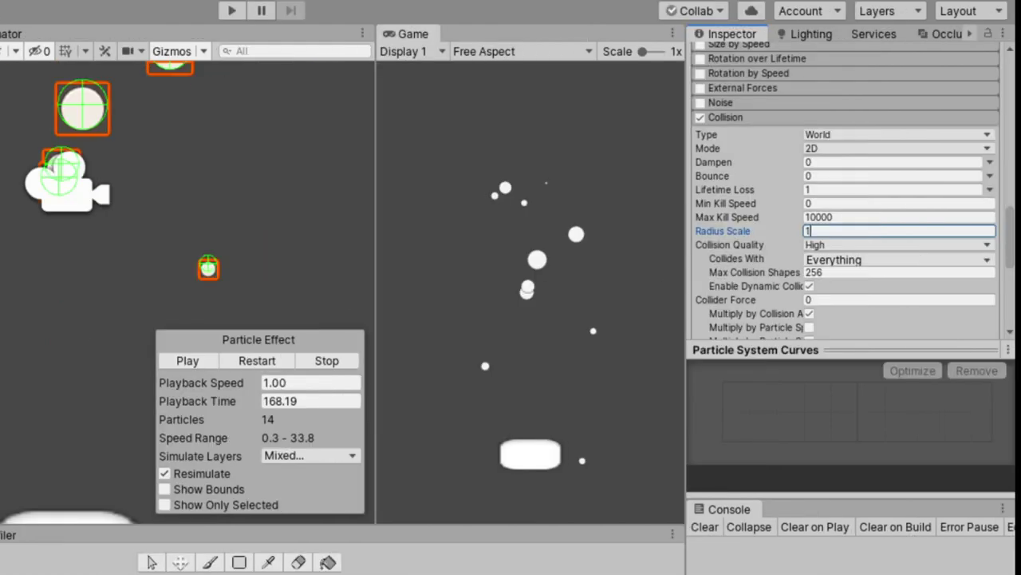
Add a new layer named wall in User Layer 8 from the Wall object's layer settings
{"action": "left_click", "coordinate": [898, 259]}
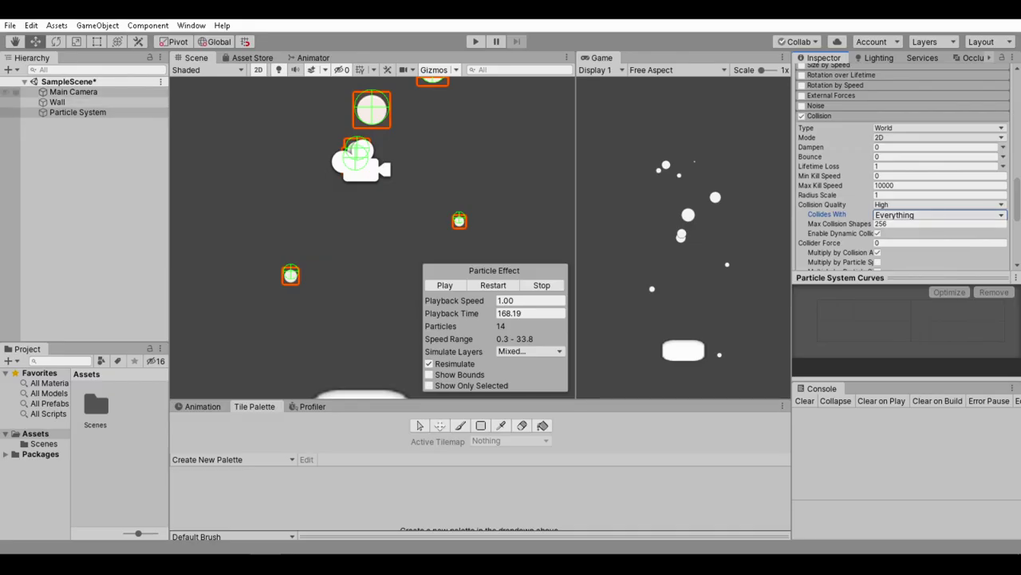
{"action": "left_click", "coordinate": [57, 102]}
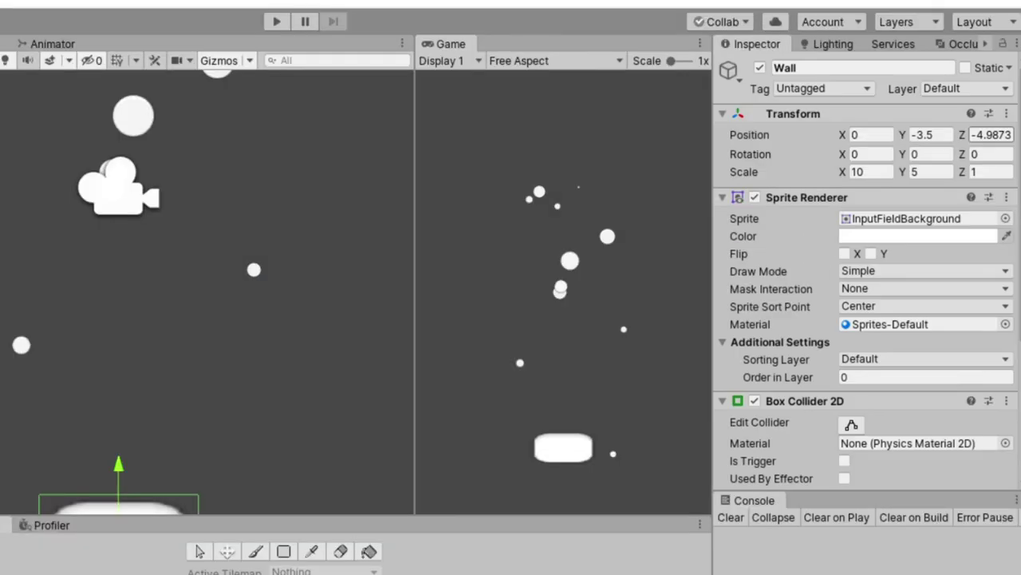
{"action": "left_click", "coordinate": [964, 88]}
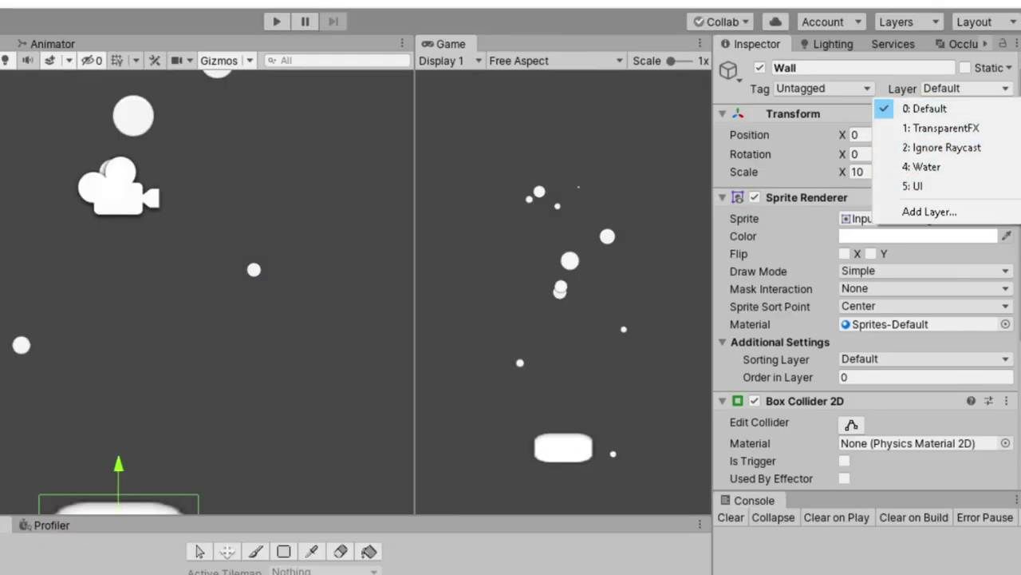
{"action": "left_click", "coordinate": [929, 211]}
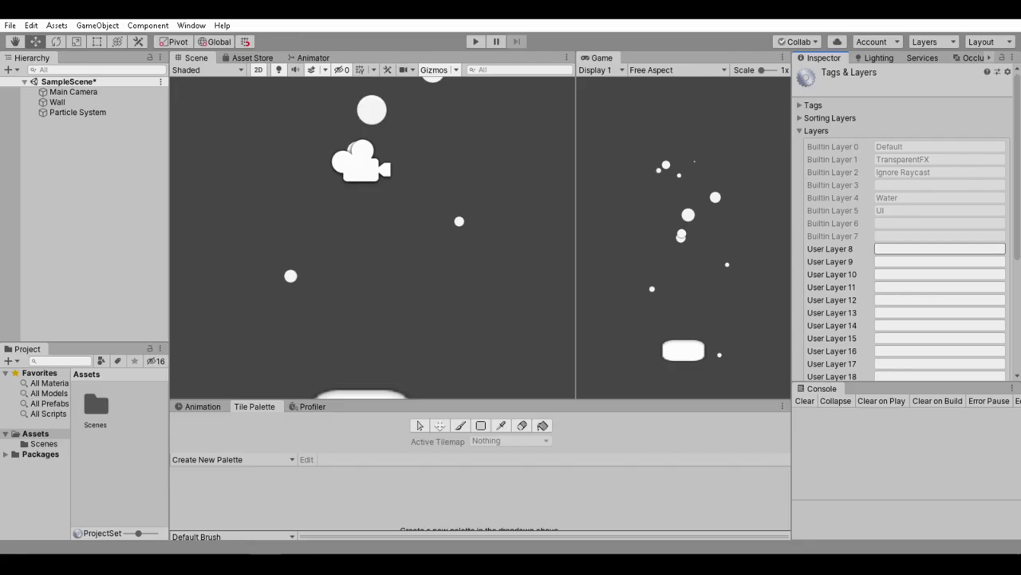
{"action": "left_click", "coordinate": [916, 307]}
Assign the Wall object to the wall layer and frame it in the scene
{"action": "left_click", "coordinate": [57, 102]}
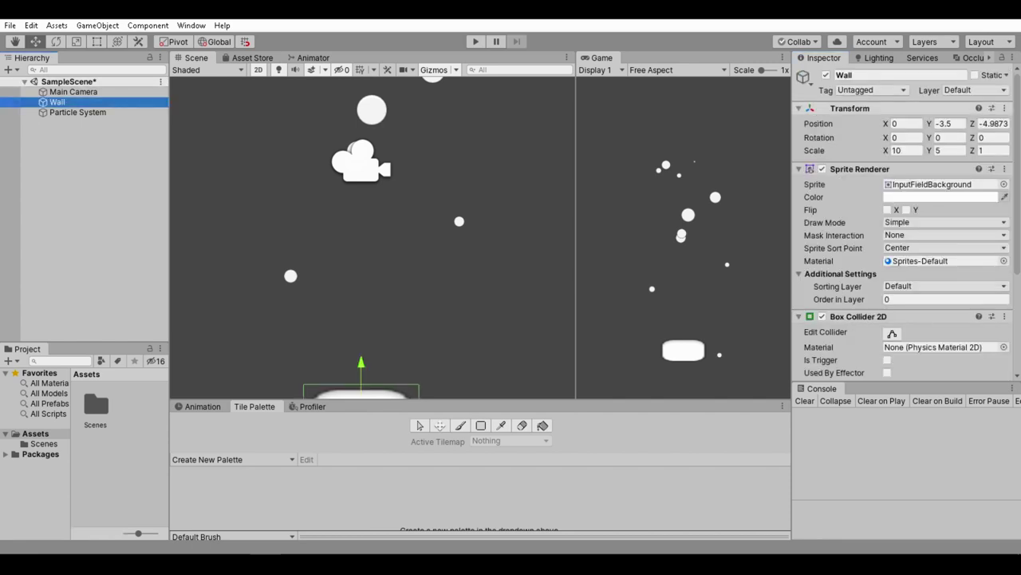
{"action": "left_click", "coordinate": [975, 90]}
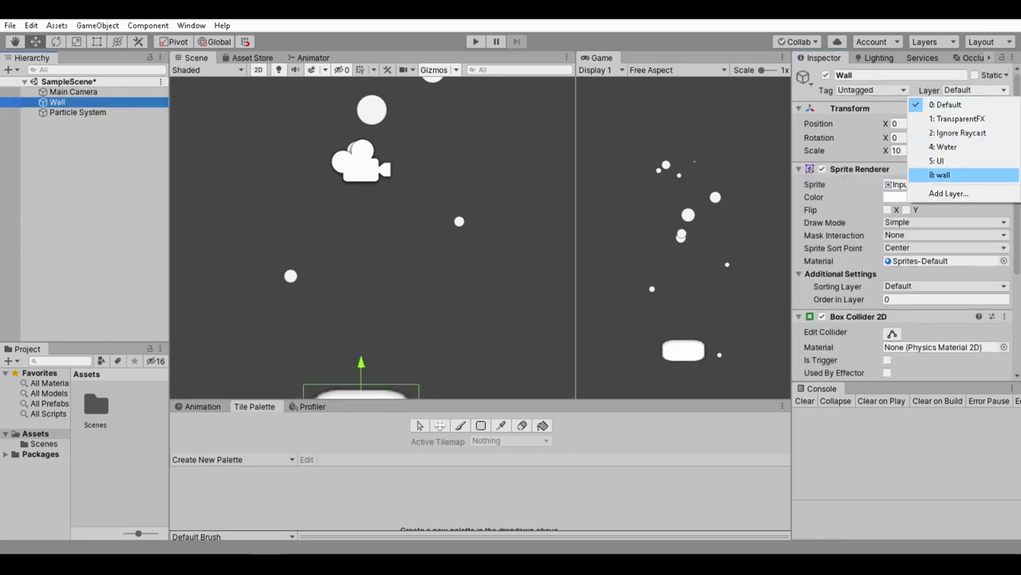
{"action": "left_click", "coordinate": [945, 174]}
{"action": "key", "text": "f"}
Duplicate the Wall object and rename the copy player
{"action": "left_click", "coordinate": [58, 102]}
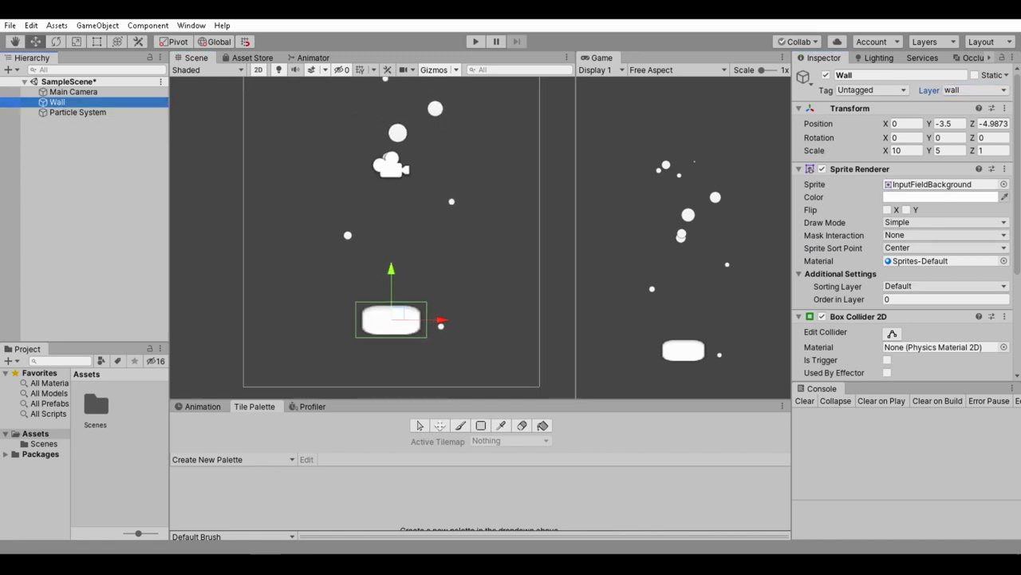
{"action": "key", "text": "ctrl+d"}
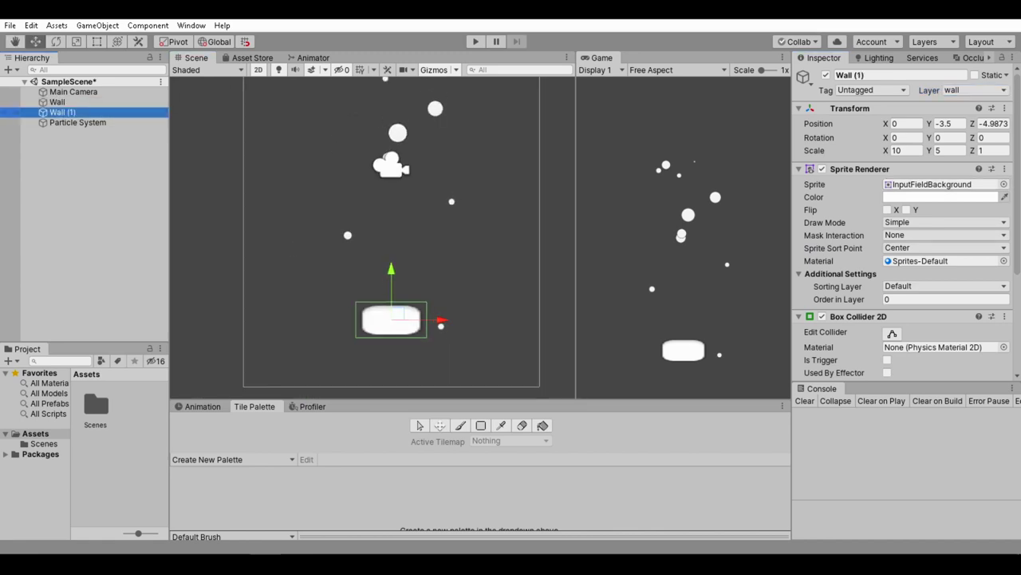
{"action": "left_click", "coordinate": [63, 113]}
{"action": "left_click_drag", "start_coordinate": [77, 113], "coordinate": [66, 113]}
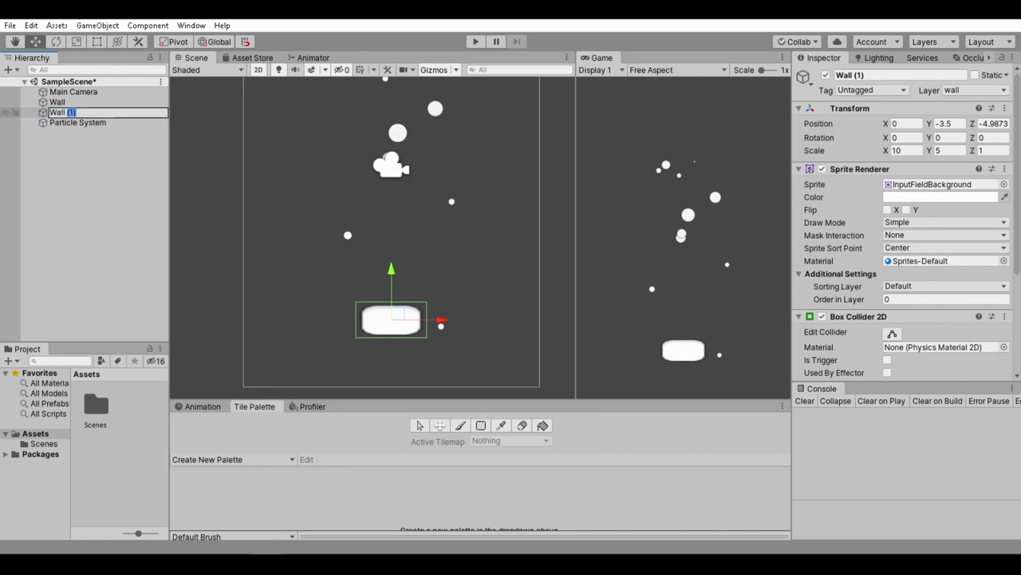
{"action": "type", "text": "player"}
{"action": "key", "text": "Return"}
Move the player object beside the Wall to about X 1.67 and set its X scale to 5
{"action": "left_click_drag", "start_coordinate": [439, 320], "coordinate": [515, 320]}
{"action": "left_click", "coordinate": [906, 150]}
{"action": "type", "text": "5"}
{"action": "key", "text": "Return"}
Try the UISprite and Background sprites on the player object and return to InputFieldBackground
{"action": "left_click", "coordinate": [1004, 184]}
{"action": "left_click", "coordinate": [699, 217]}
{"action": "double_click", "coordinate": [699, 106]}
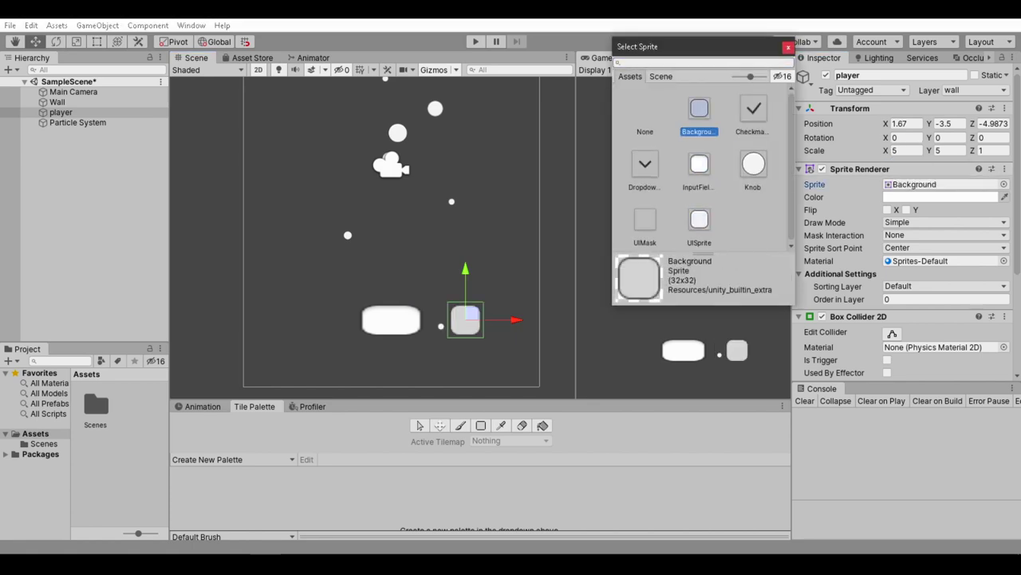
{"action": "left_click", "coordinate": [1004, 185]}
{"action": "double_click", "coordinate": [699, 162]}
Set the player object's Sprite Renderer colour to pure red
{"action": "left_click", "coordinate": [940, 197]}
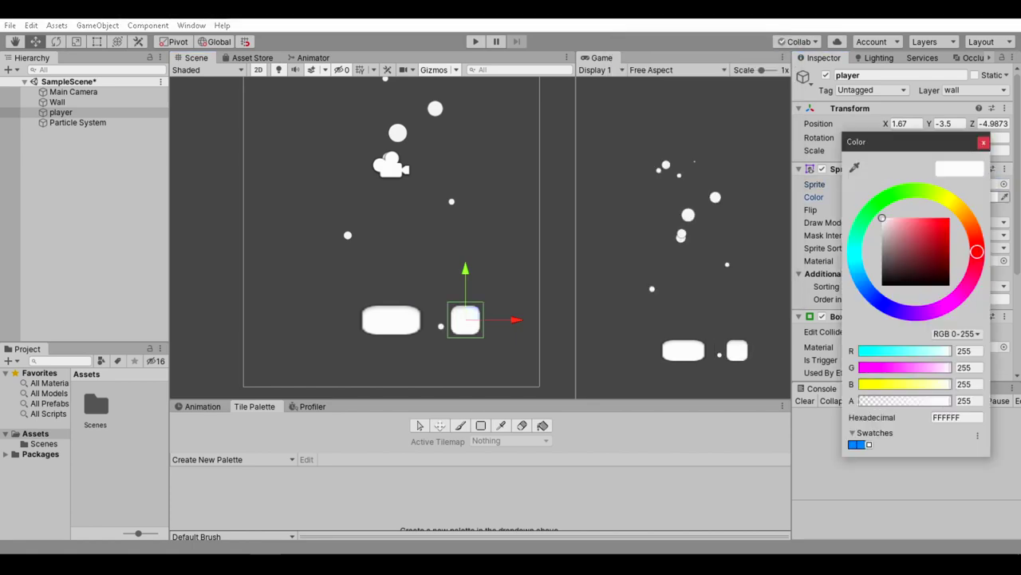
{"action": "left_click", "coordinate": [948, 220]}
{"action": "left_click", "coordinate": [985, 141]}
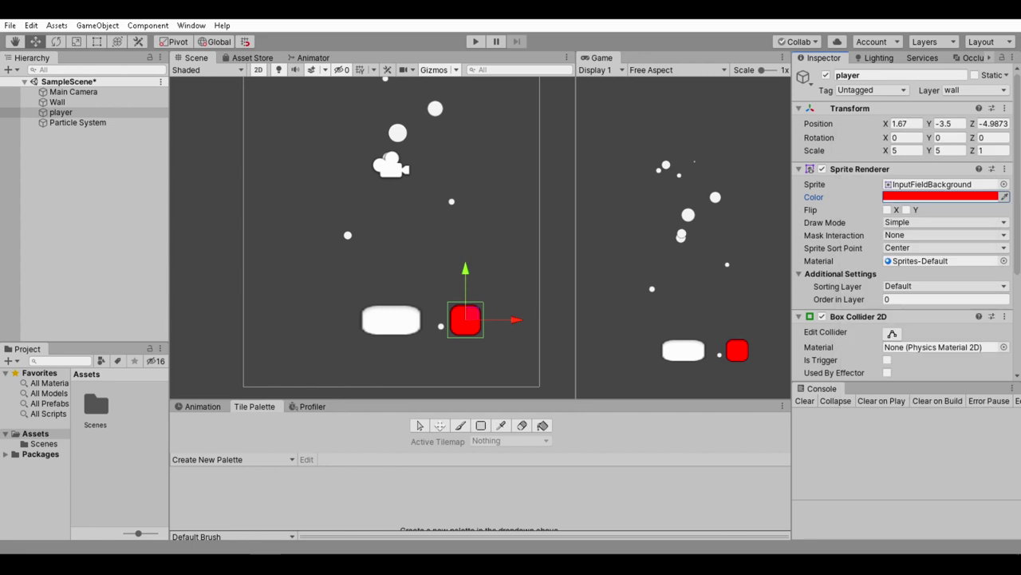
Put the player object on the Default layer and add a new layer named player in User Layer 9
{"action": "left_click", "coordinate": [977, 90]}
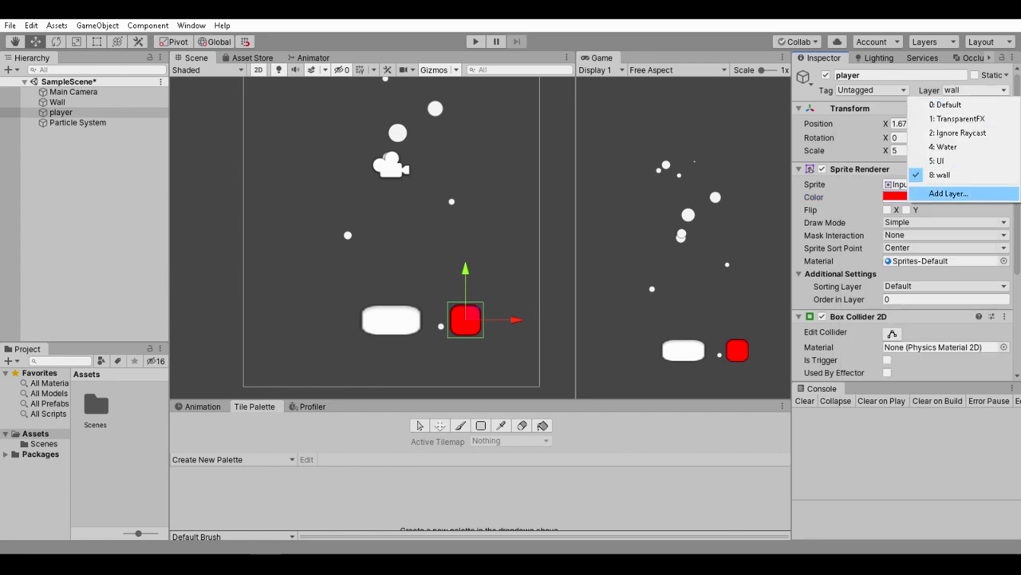
{"action": "left_click", "coordinate": [946, 104]}
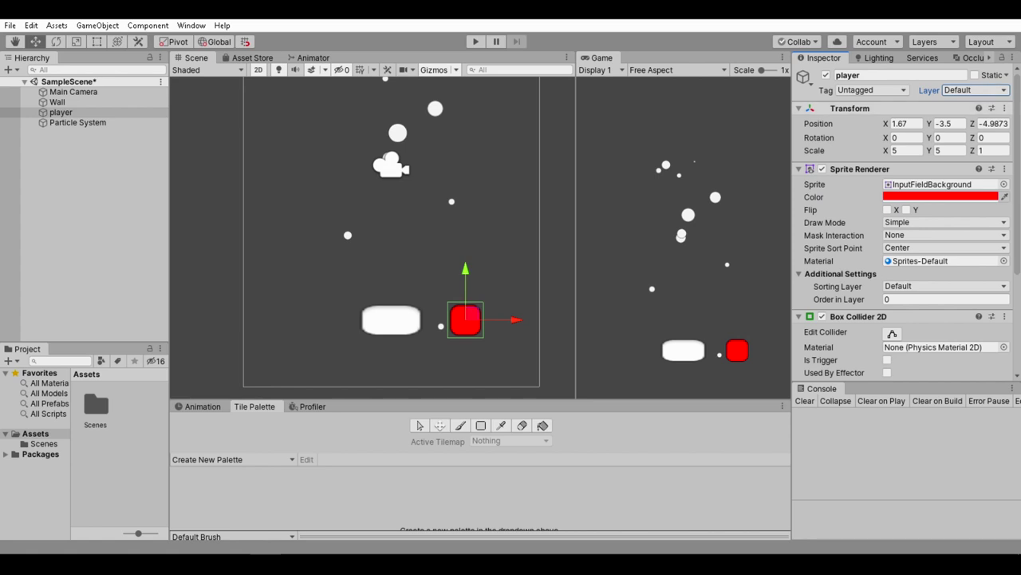
{"action": "left_click", "coordinate": [977, 90]}
{"action": "left_click", "coordinate": [946, 193]}
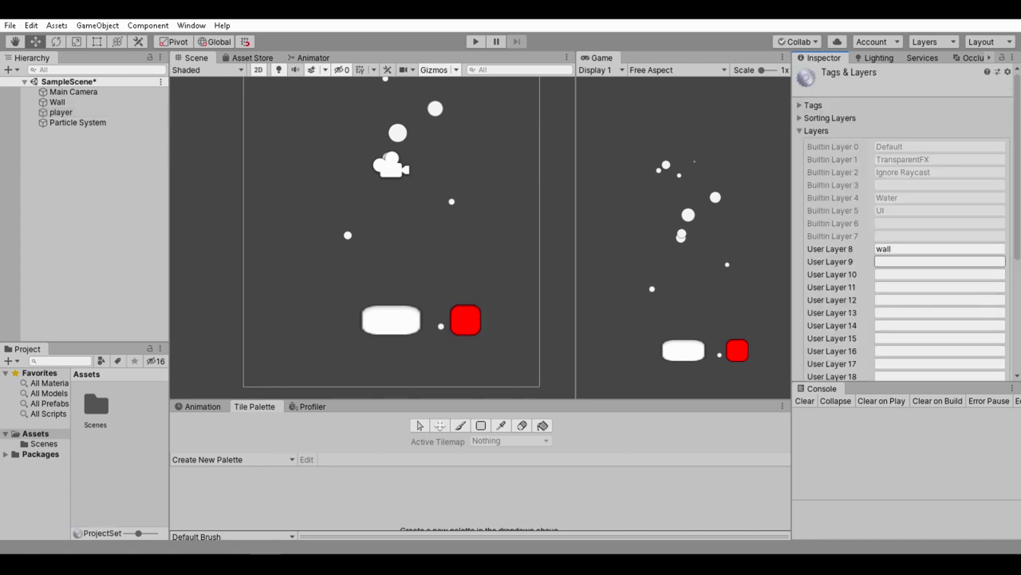
{"action": "left_click", "coordinate": [940, 253]}
{"action": "left_click", "coordinate": [940, 261]}
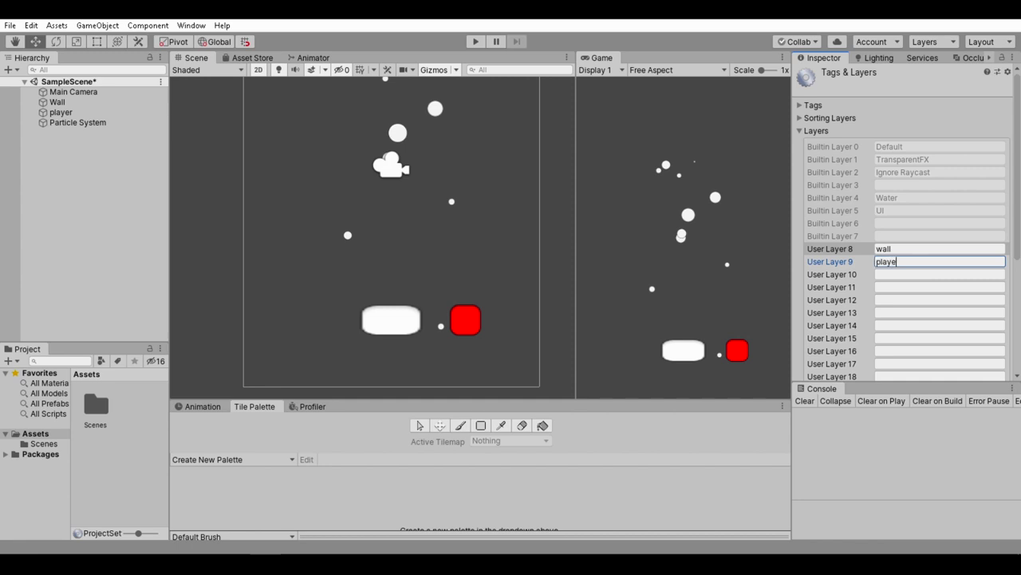
Assign the player object to the player layer
{"action": "left_click", "coordinate": [61, 111]}
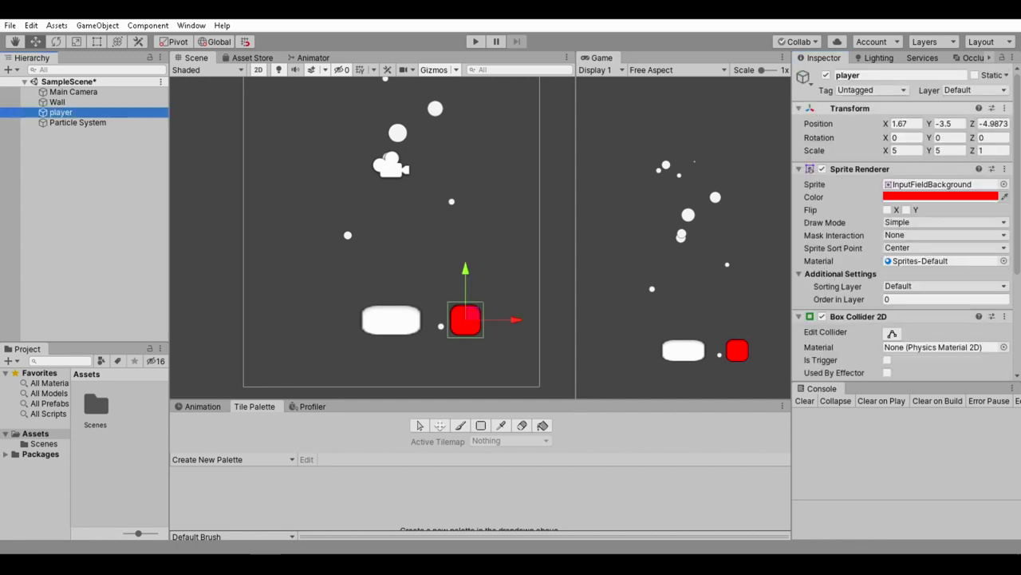
{"action": "left_click", "coordinate": [977, 89]}
{"action": "left_click", "coordinate": [948, 189]}
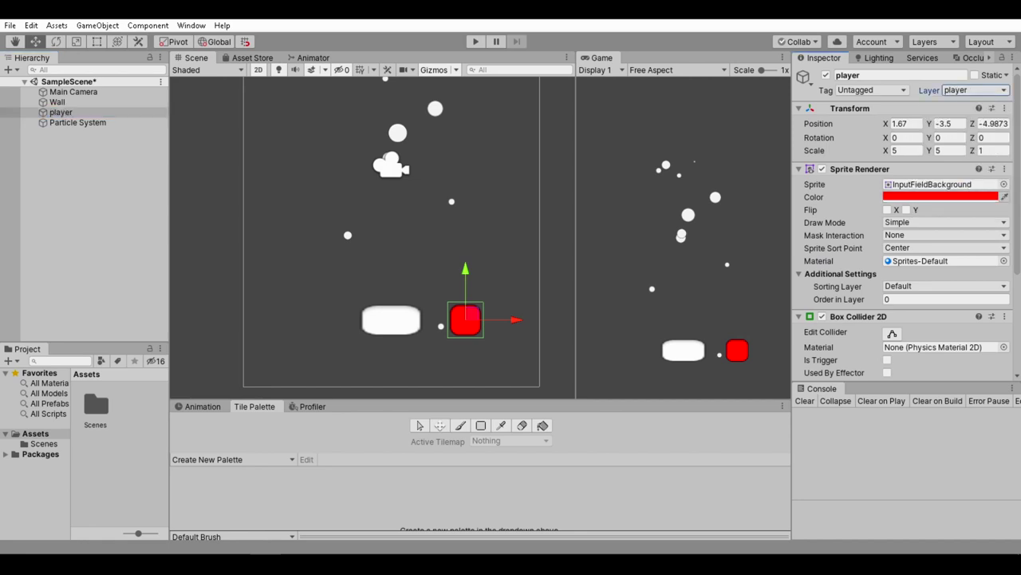
Resume the Particle System preview and shift the emitter slightly toward the player so particles fall over both objects
{"action": "left_click", "coordinate": [78, 122]}
{"action": "middle_click_drag", "start_coordinate": [391, 240], "coordinate": [330, 244]}
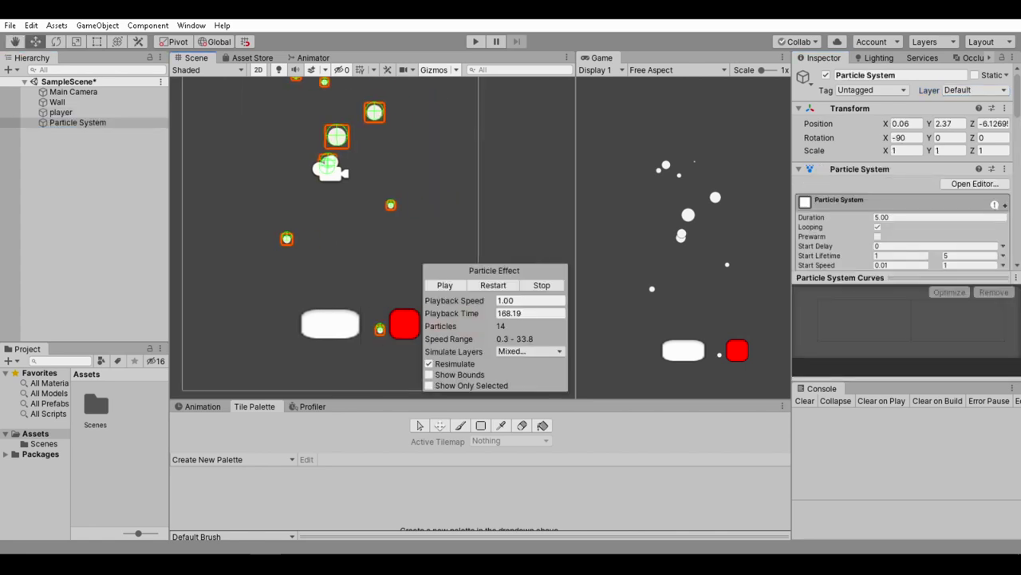
{"action": "key", "text": "comma"}
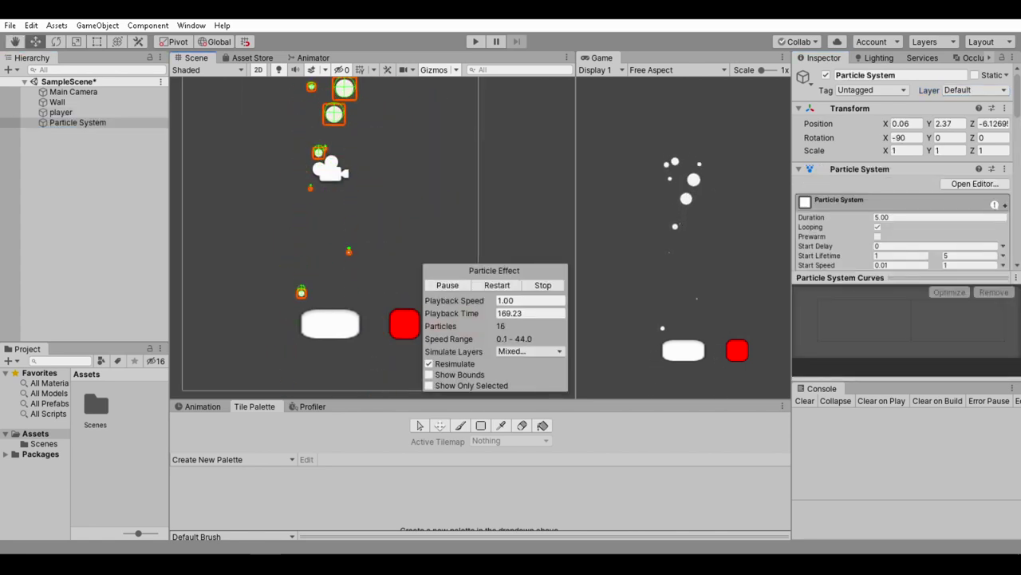
{"action": "middle_click_drag", "start_coordinate": [409, 213], "coordinate": [366, 277]}
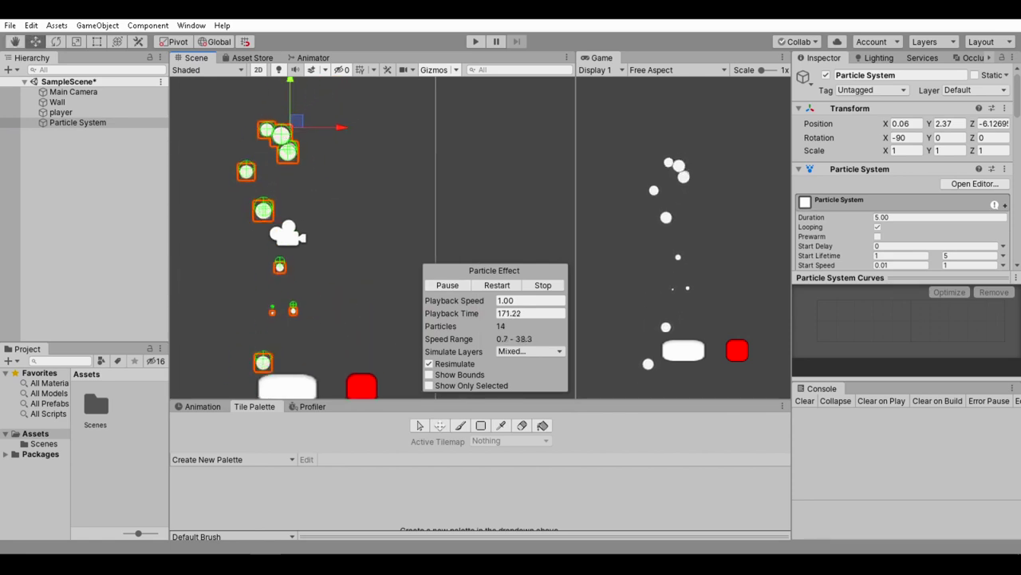
{"action": "scroll", "coordinate": [366, 276], "scroll_direction": "down", "scroll_amount": 5}
{"action": "mouse_move", "coordinate": [343, 155]}
{"action": "left_mouse_down"}
{"action": "mouse_move", "coordinate": [400, 155]}
{"action": "mouse_move", "coordinate": [342, 156]}
{"action": "mouse_move", "coordinate": [356, 155]}
{"action": "left_mouse_up"}
Restrict the Collision module's Collides With setting to the wall layer only, clearing all other layers
{"action": "scroll", "coordinate": [902, 167], "scroll_direction": "down", "scroll_amount": 10}
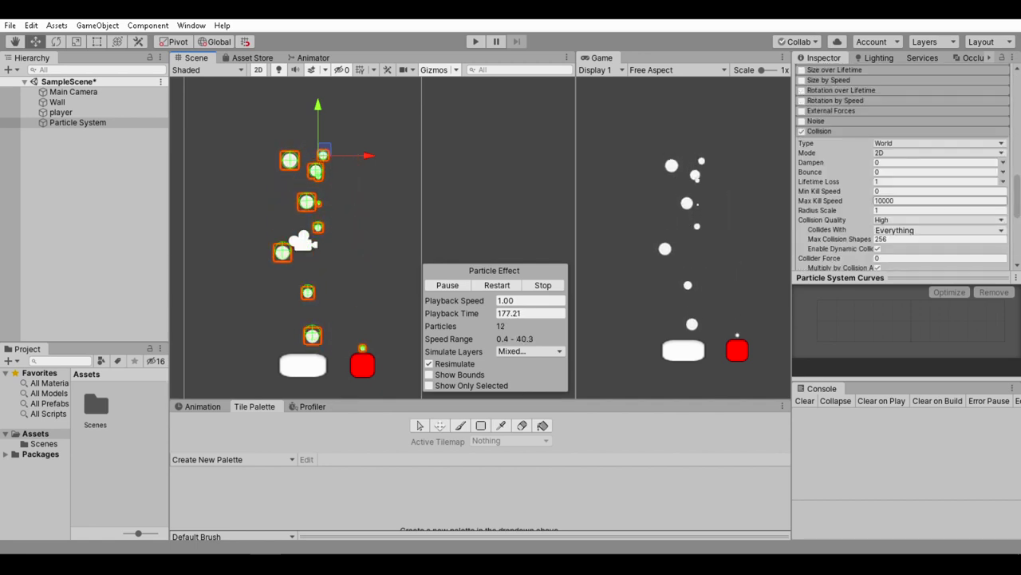
{"action": "scroll", "coordinate": [902, 168], "scroll_direction": "down", "scroll_amount": 3}
{"action": "scroll", "coordinate": [901, 168], "scroll_direction": "up", "scroll_amount": 3}
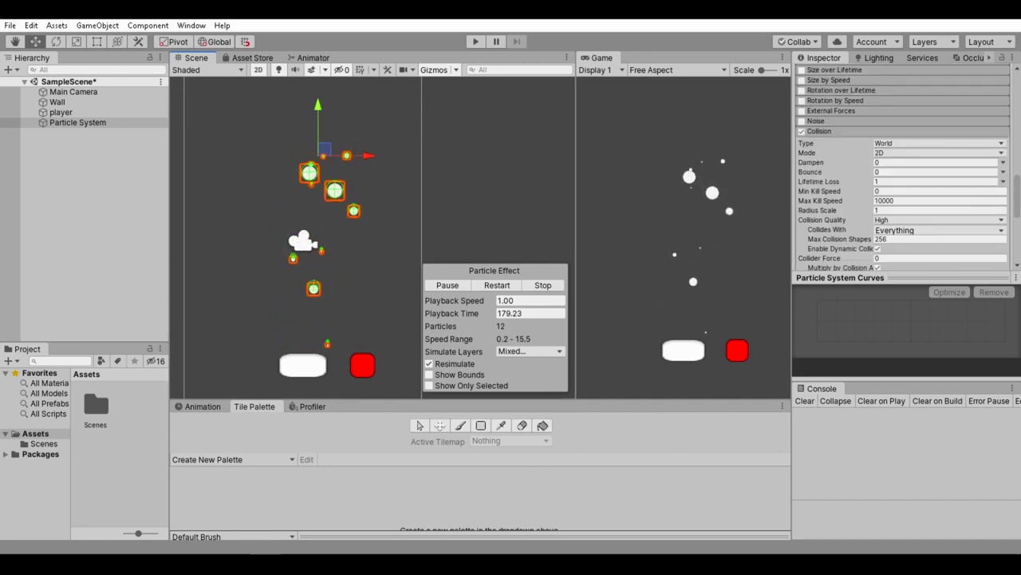
{"action": "left_click", "coordinate": [939, 230]}
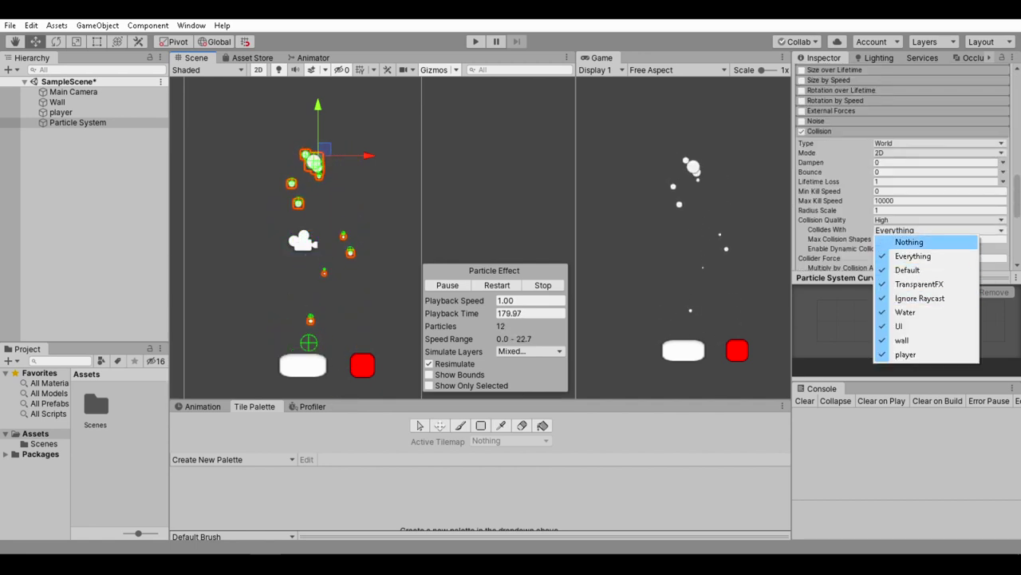
{"action": "left_click", "coordinate": [869, 242]}
{"action": "left_click", "coordinate": [939, 230]}
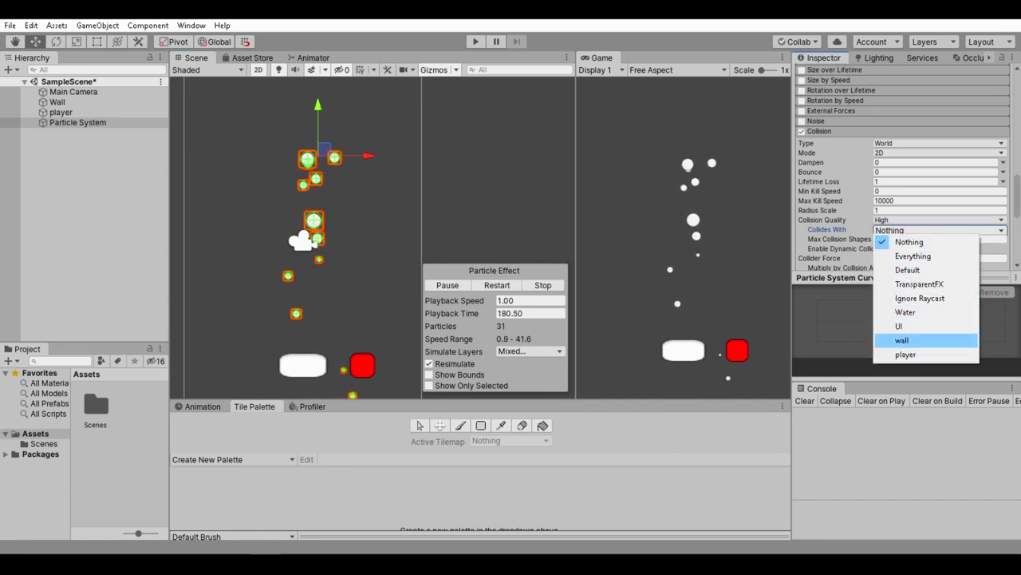
{"action": "left_click", "coordinate": [902, 340]}
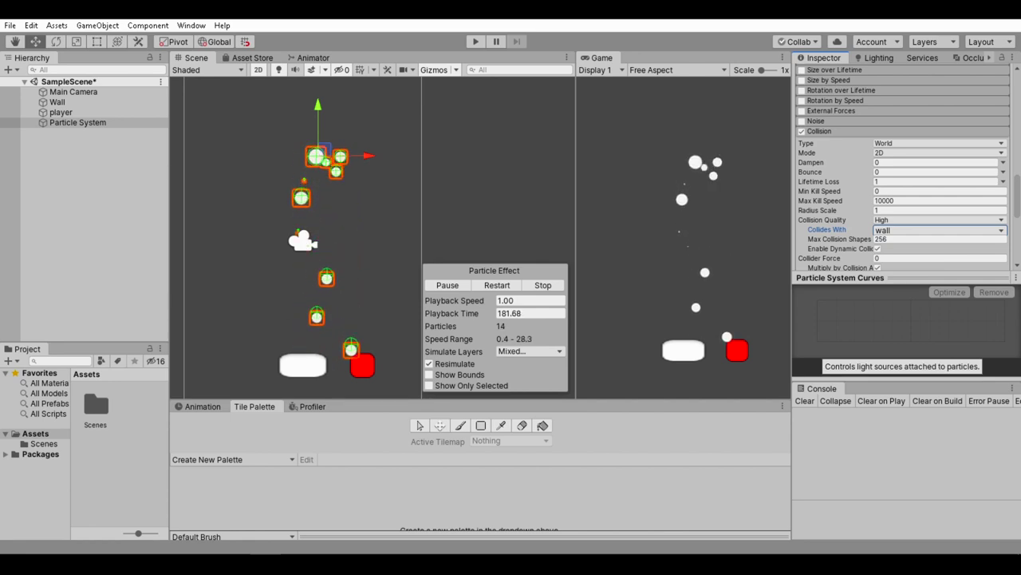
Test the layer filter by moving the Particle System above the red player object and back over the Wall
{"action": "left_click_drag", "start_coordinate": [367, 155], "coordinate": [425, 156]}
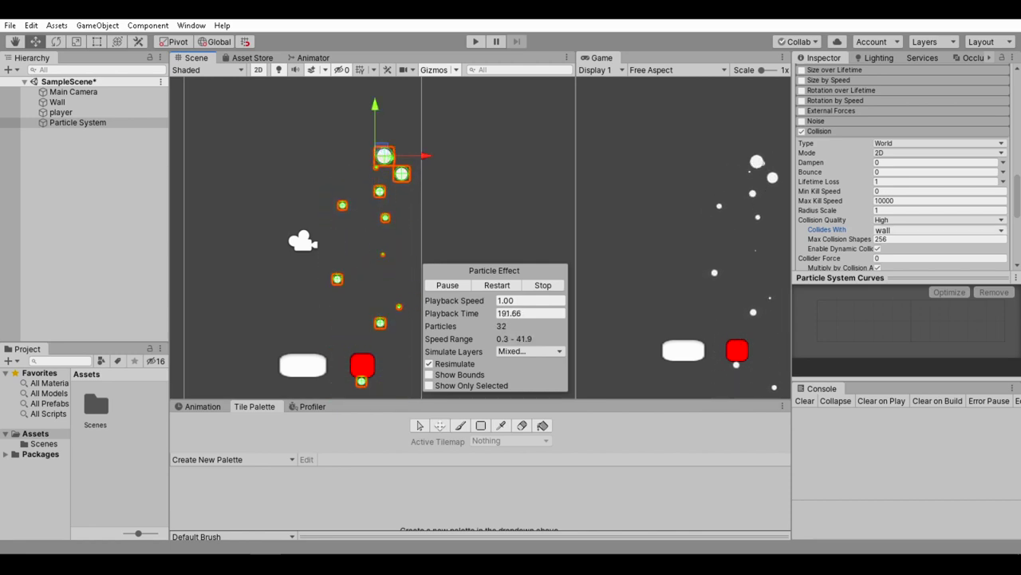
{"action": "left_click", "coordinate": [939, 230]}
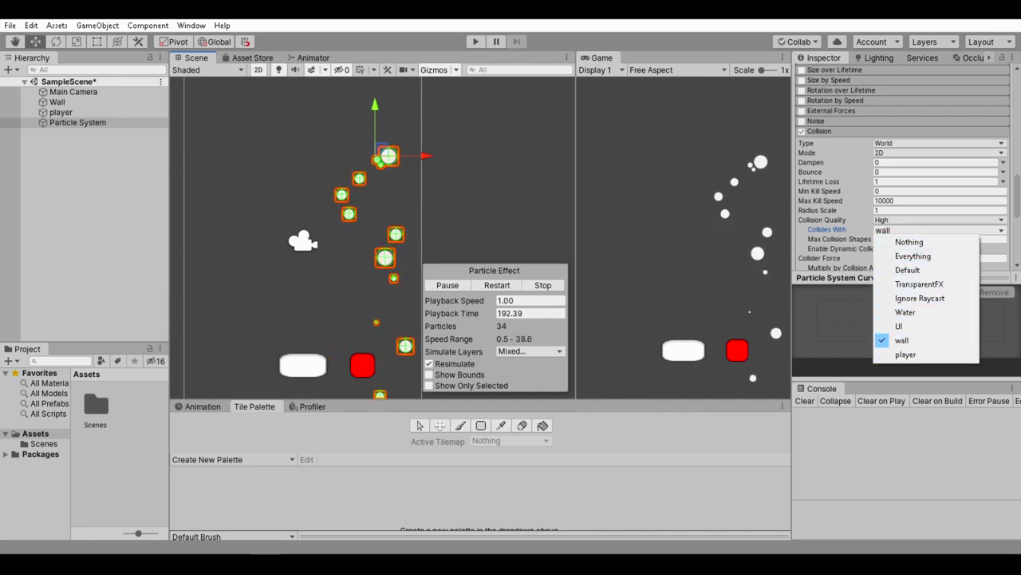
{"action": "key", "text": "Escape"}
{"action": "left_click_drag", "start_coordinate": [426, 156], "coordinate": [369, 155]}
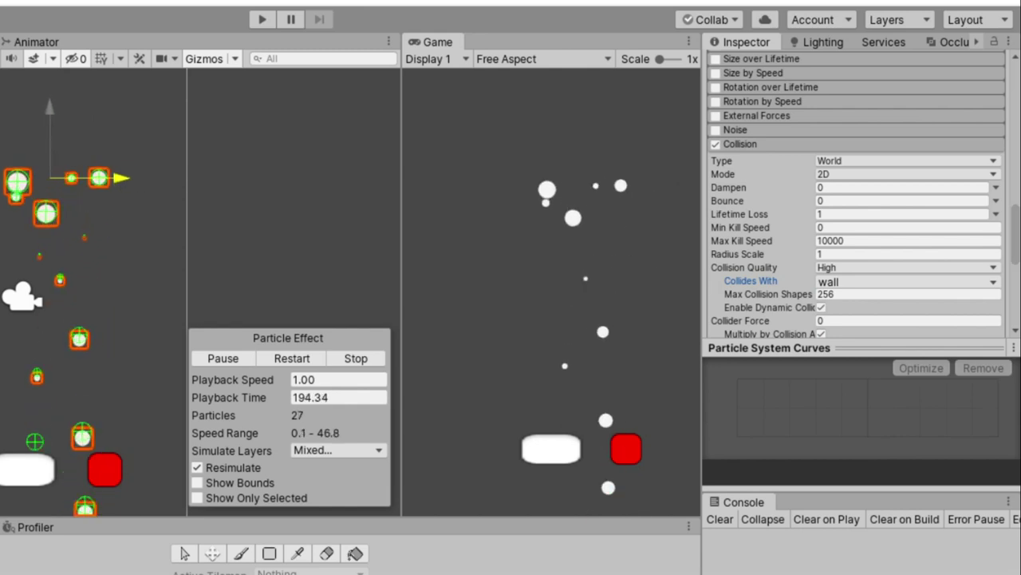
Enable Send Collision Messages in the Particle System's Collision module
{"action": "scroll", "coordinate": [766, 216], "scroll_direction": "down", "scroll_amount": 5}
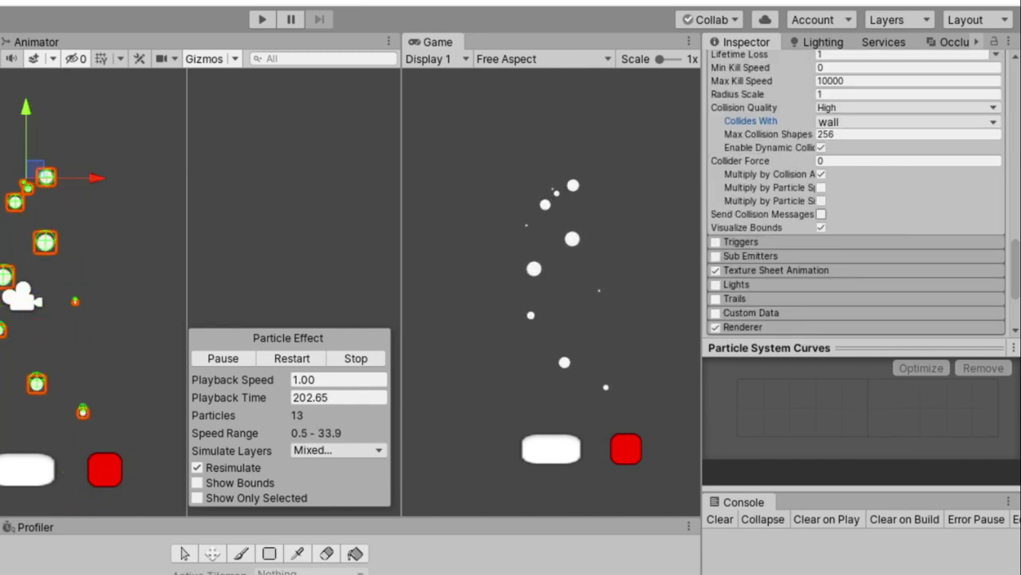
{"action": "left_click", "coordinate": [821, 214]}
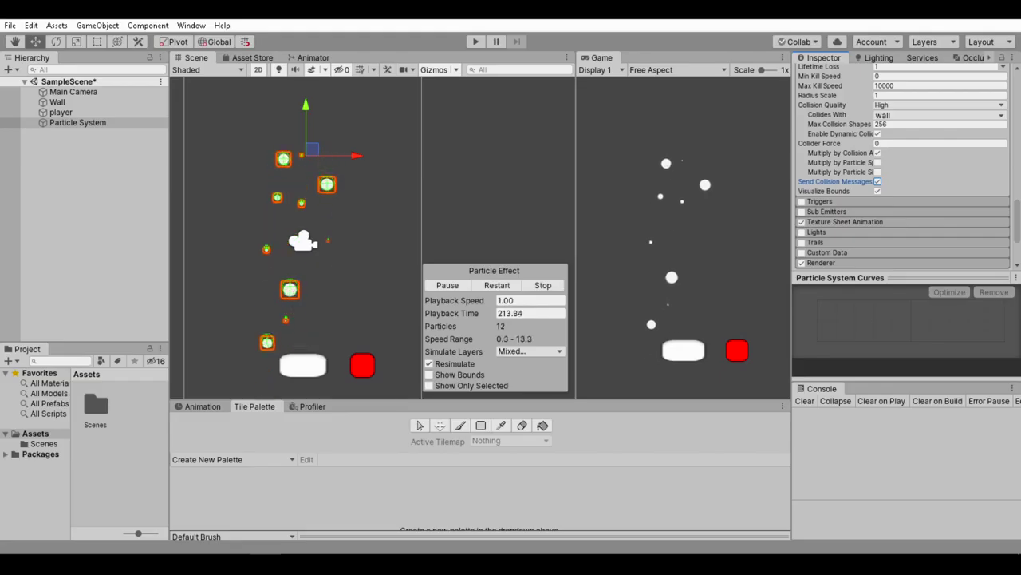
Create a new script component named WallScript on the Wall object
{"action": "left_click", "coordinate": [57, 102]}
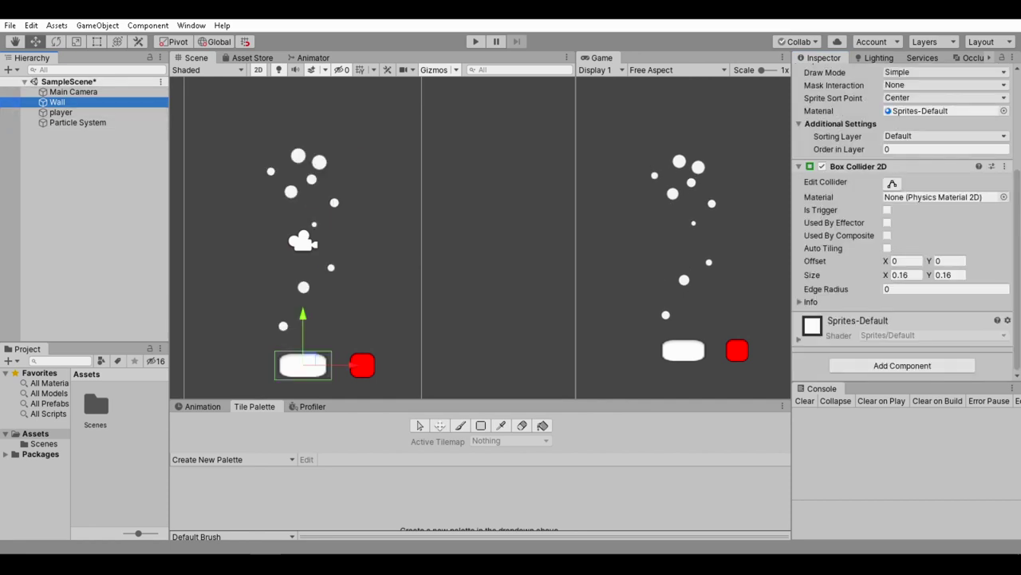
{"action": "left_click", "coordinate": [902, 365]}
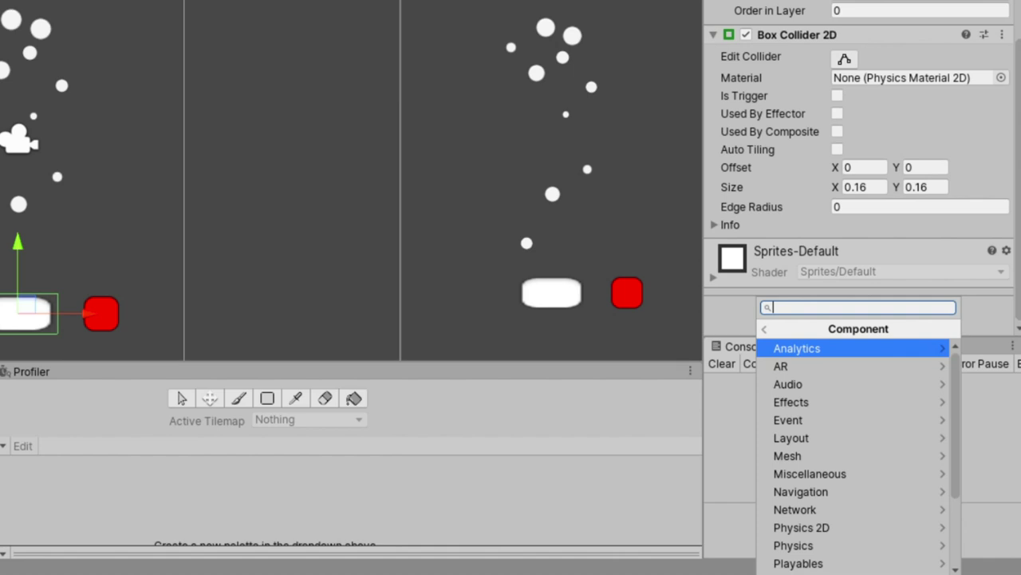
{"action": "type", "text": "WallScript"}
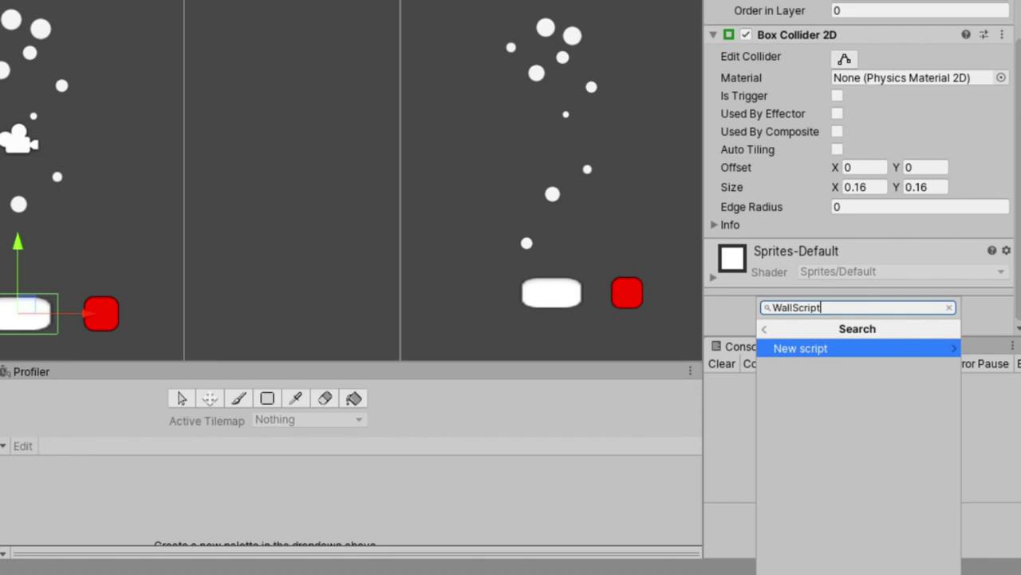
{"action": "key", "text": "Return"}
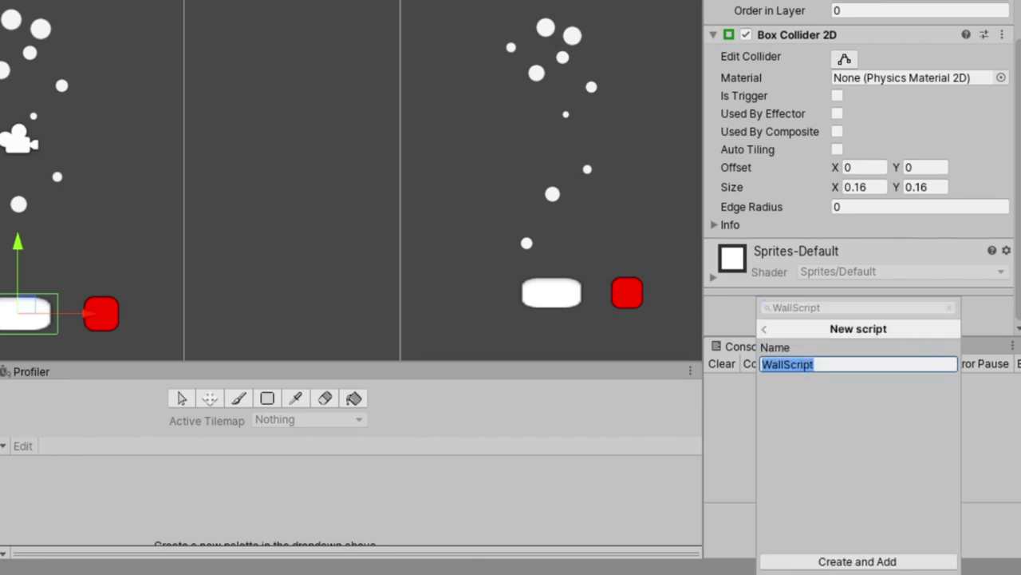
{"action": "key", "text": "Return"}
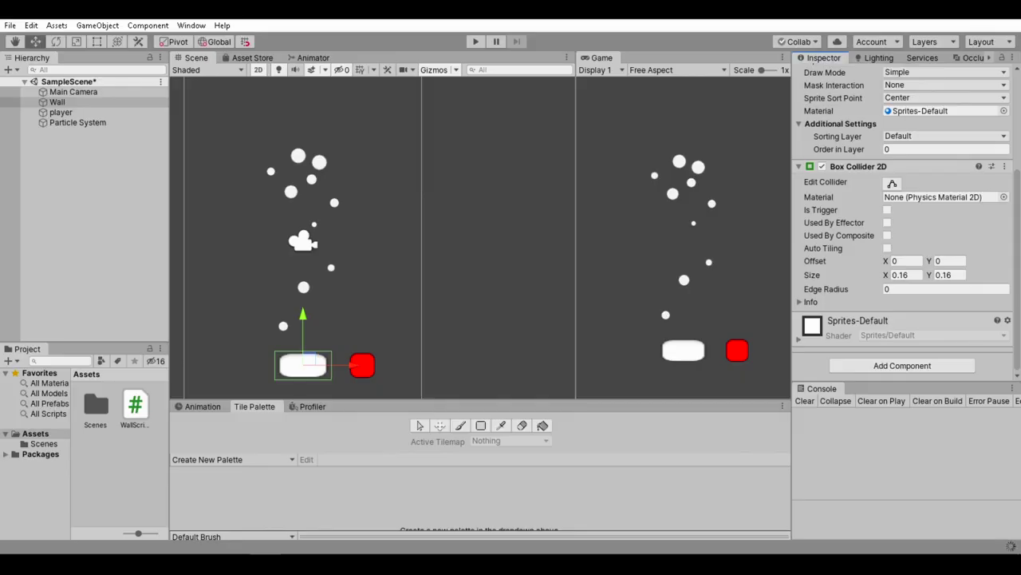
{"action": "right_click", "coordinate": [136, 462]}
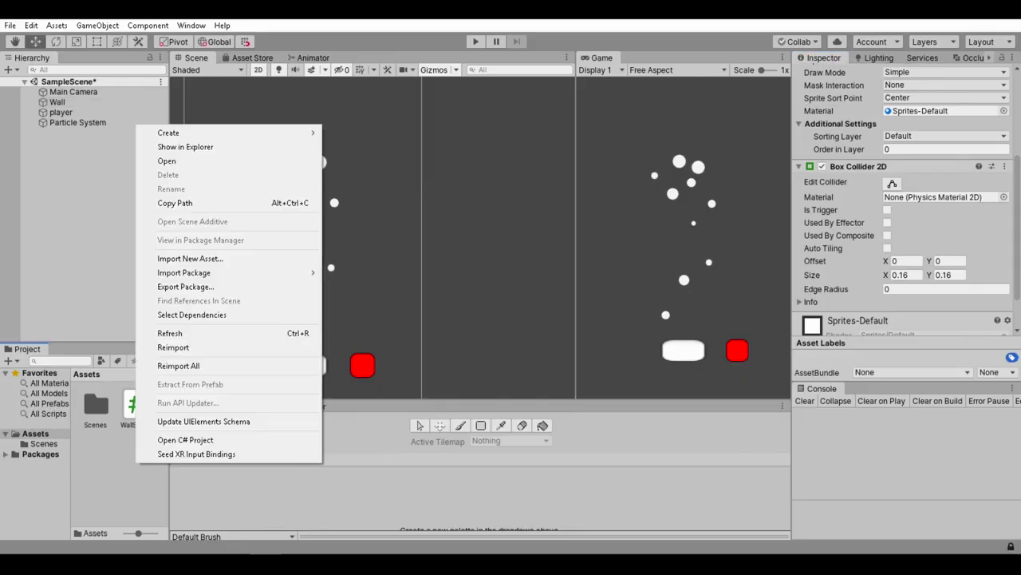
{"action": "mouse_move", "coordinate": [228, 132]}
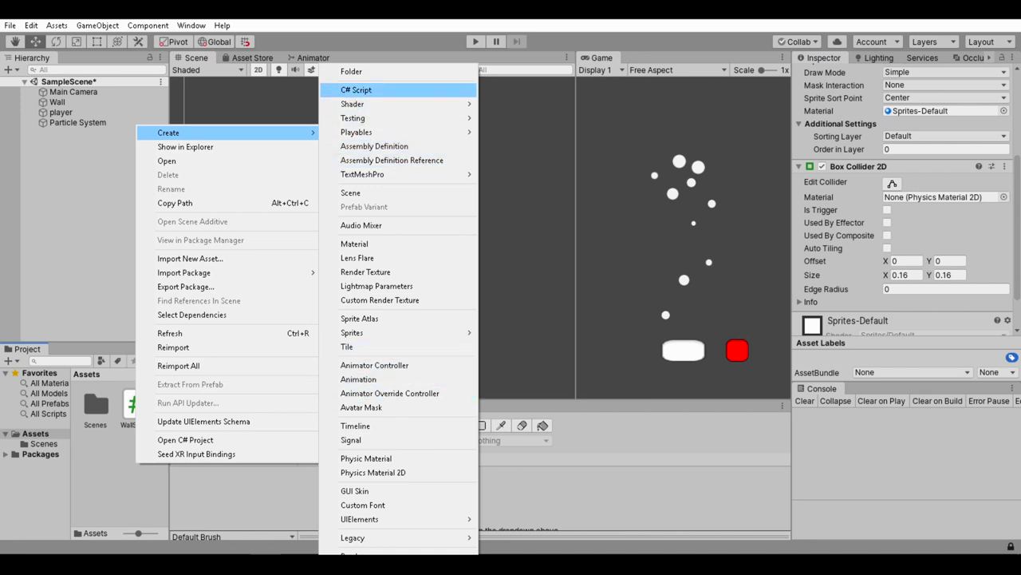
{"action": "left_click", "coordinate": [355, 90]}
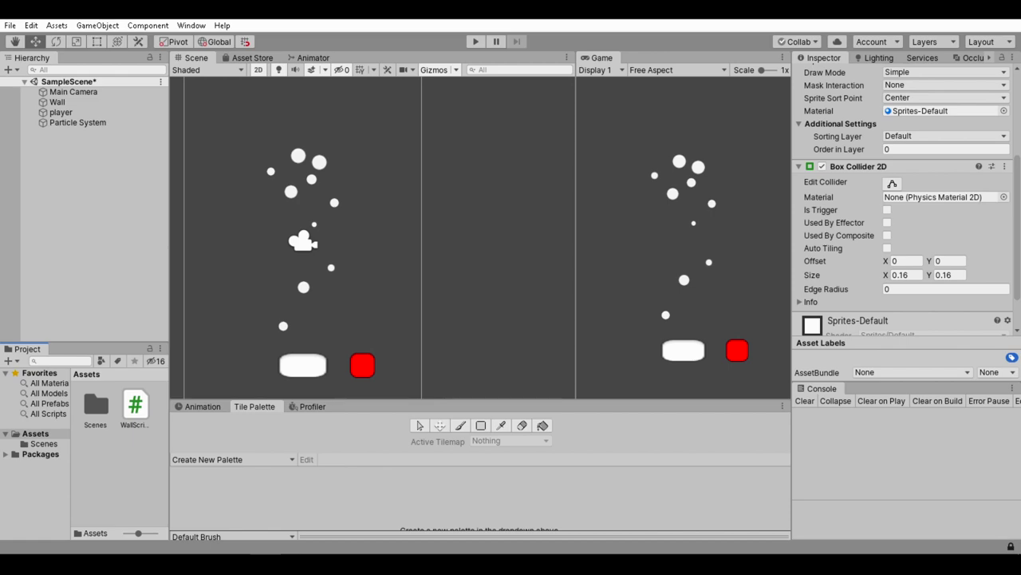
Open WallScript in Visual Studio and clear the default Start and Update methods with their comments from the class
{"action": "double_click", "coordinate": [135, 409]}
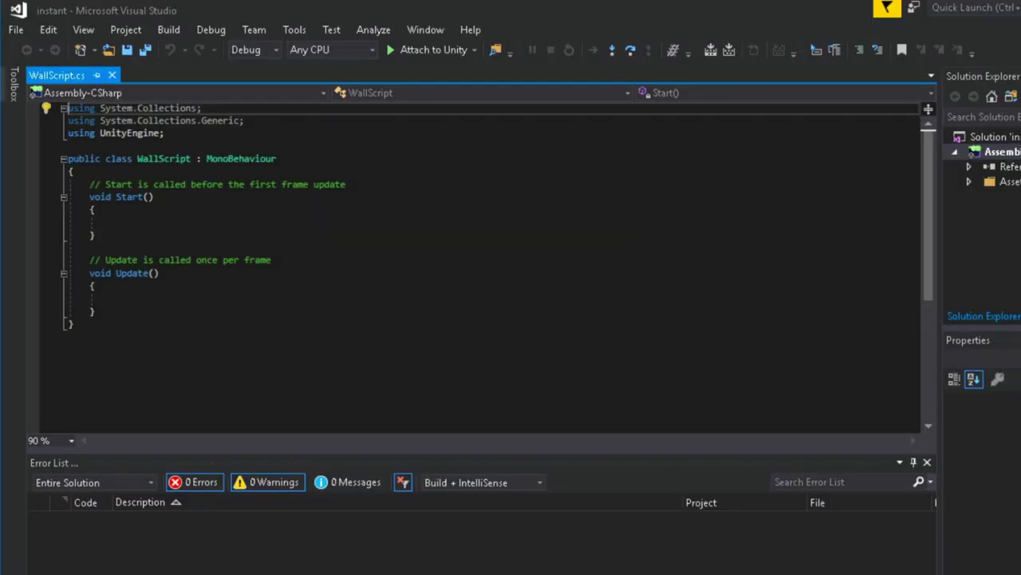
{"action": "left_click_drag", "start_coordinate": [94, 311], "coordinate": [73, 171]}
{"action": "key", "text": "Return"}
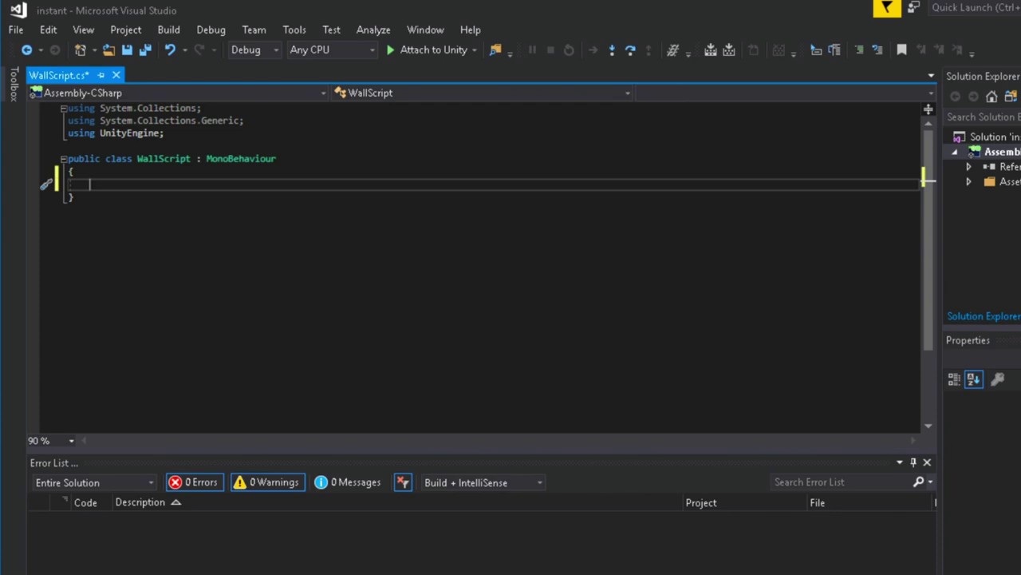
Add a private void OnParticleCollision(GameObject other) method to the WallScript class
{"action": "type", "text": "void part"}
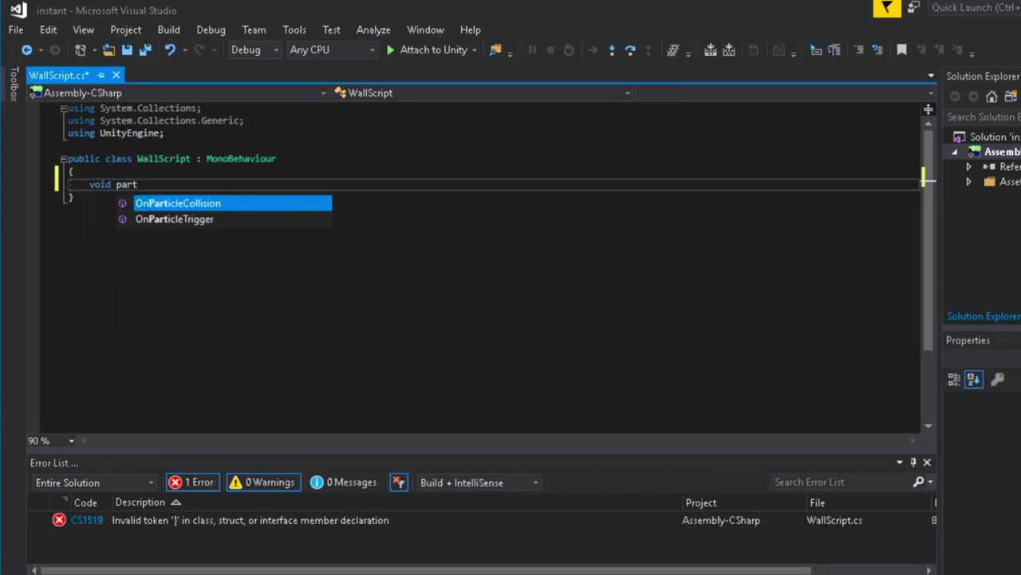
{"action": "key", "text": "Down"}
{"action": "key", "text": "Up"}
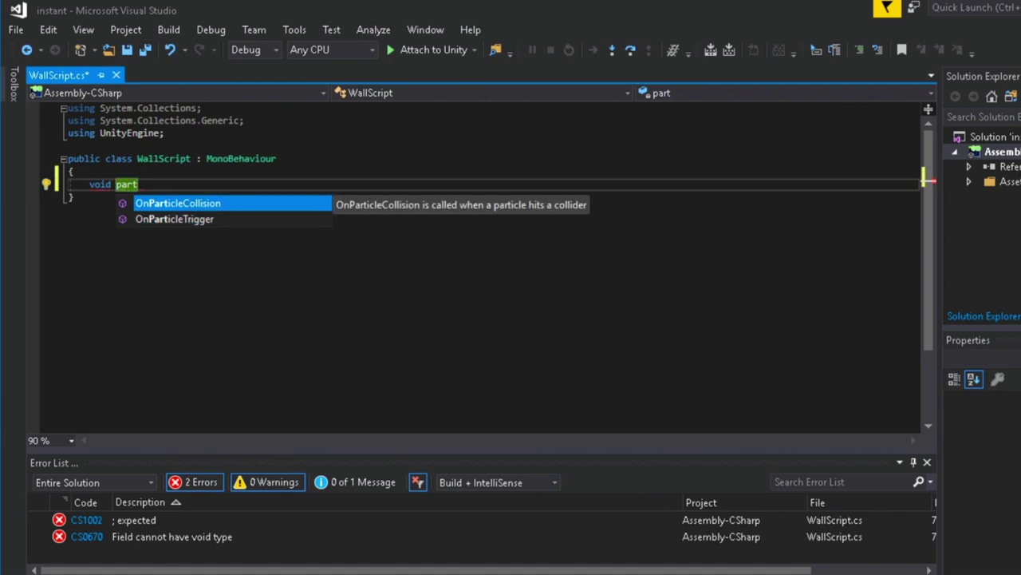
{"action": "key", "text": "Return"}
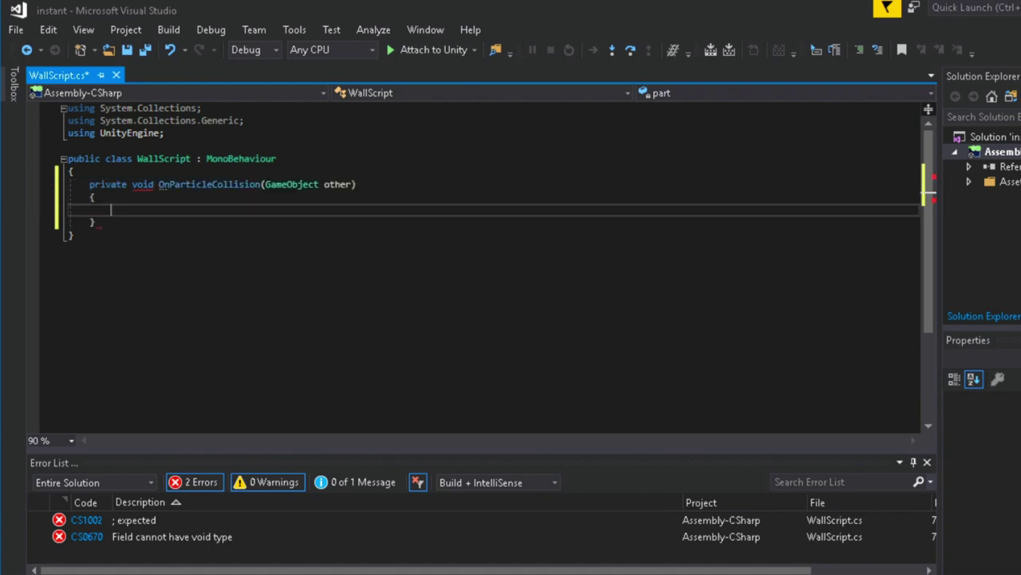
Write Debug.Log("collide"); inside OnParticleCollision and save the script
{"action": "type", "text": "debu"}
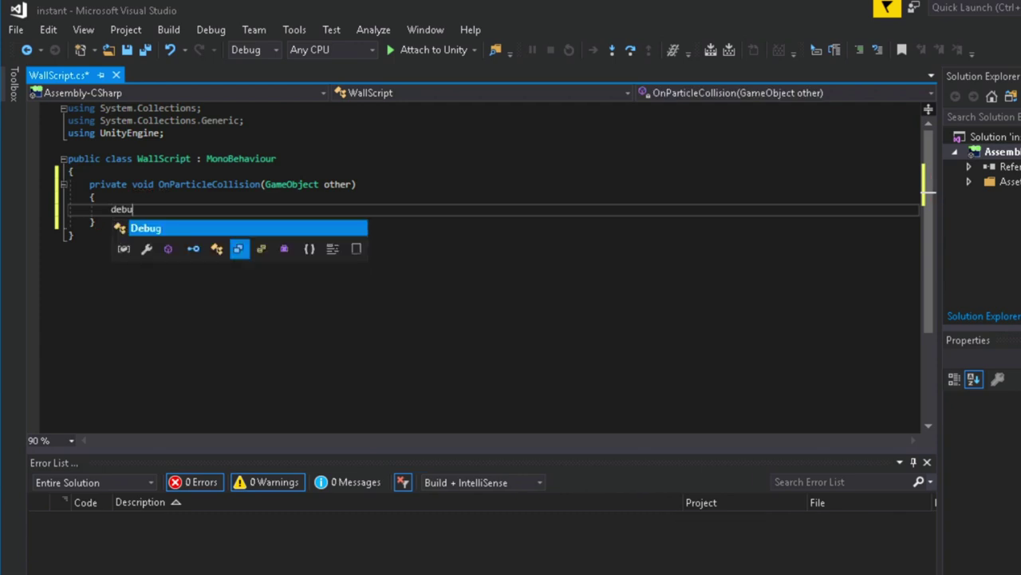
{"action": "key", "text": "Tab"}
{"action": "type", "text": "."}
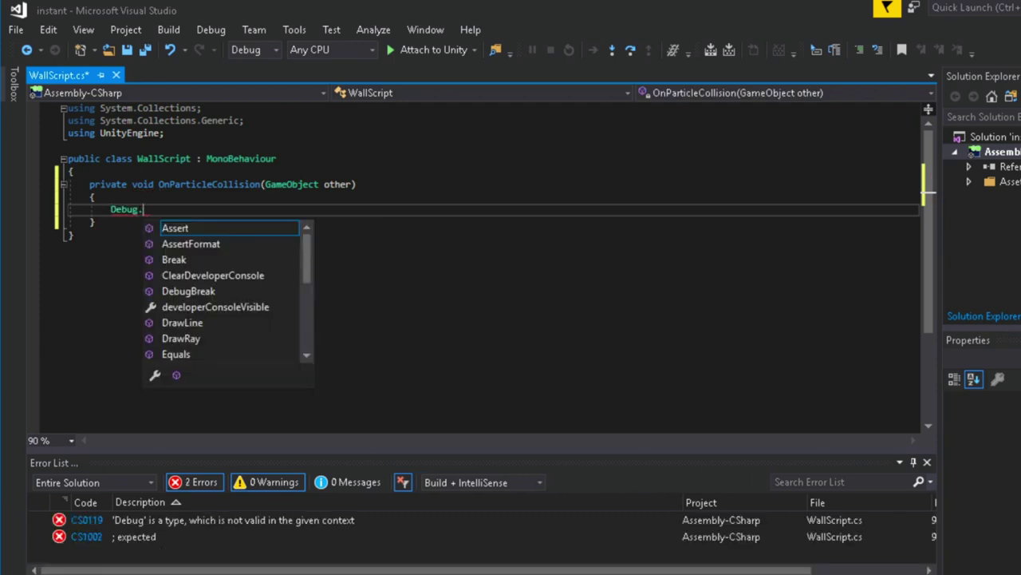
{"action": "type", "text": "log"}
{"action": "key", "text": "Tab"}
{"action": "type", "text": "("}
{"action": "key", "text": "End"}
{"action": "type", "text": ";"}
{"action": "key", "text": "Left"}
{"action": "key", "text": "Left"}
{"action": "type", "text": "\""}
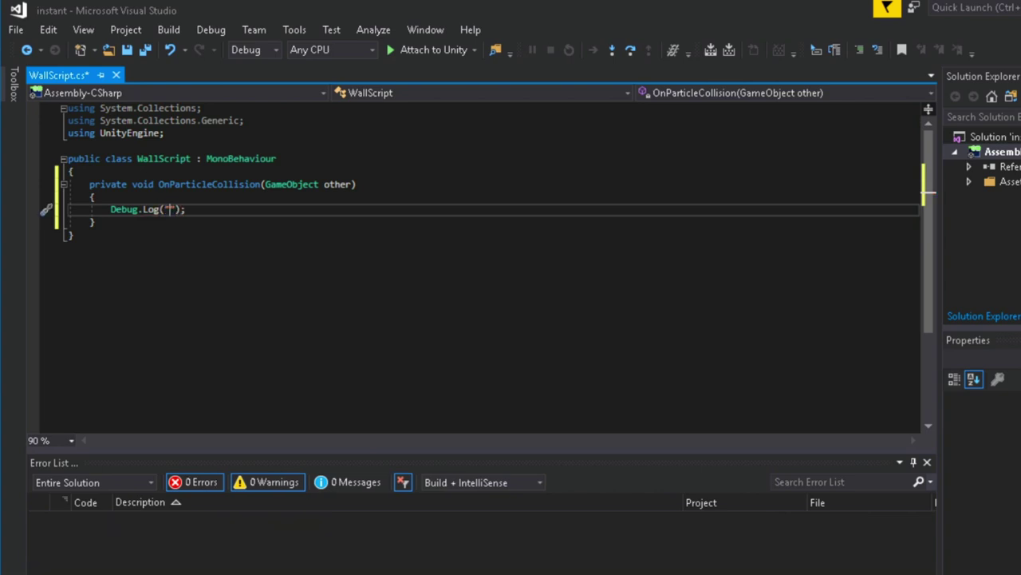
{"action": "type", "text": "collide"}
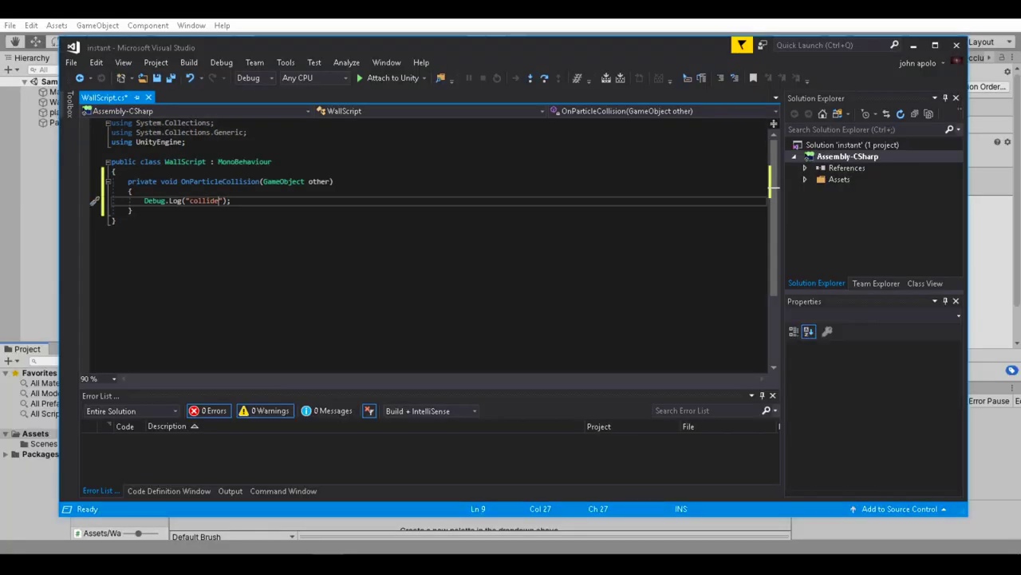
{"action": "key", "text": "ctrl+s"}
Switch to Unity and run the scene with the Wall selected to test collision logging, clearing the Console after stopping playback
{"action": "key", "text": "alt+Tab"}
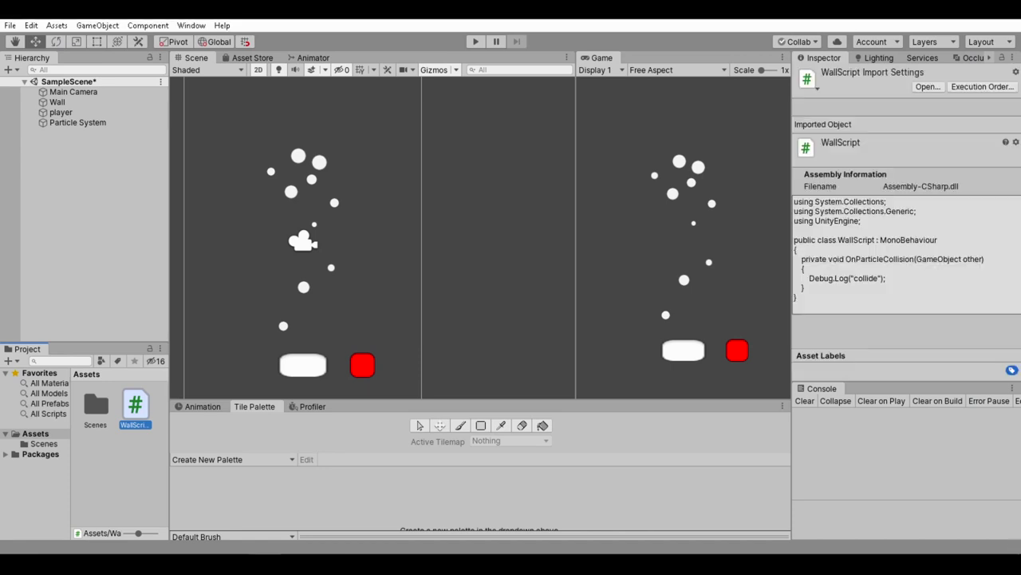
{"action": "left_click", "coordinate": [58, 102]}
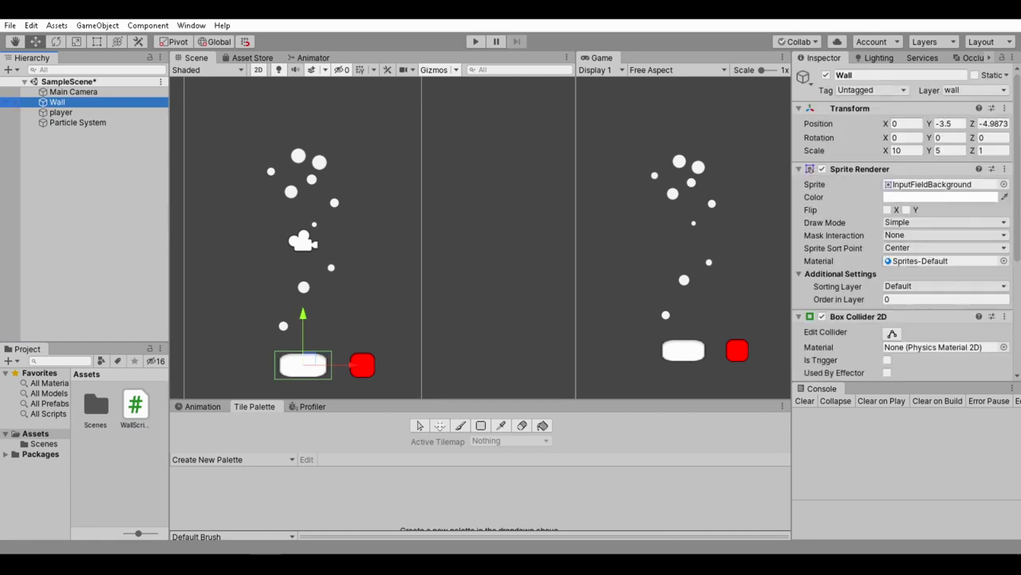
{"action": "scroll", "coordinate": [826, 256], "scroll_direction": "down", "scroll_amount": 2}
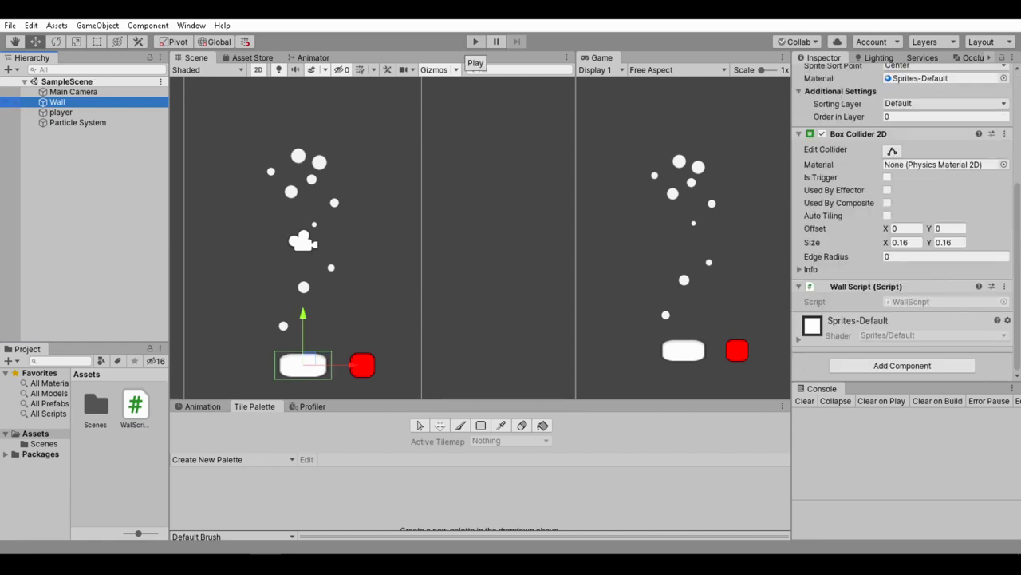
{"action": "left_click", "coordinate": [476, 42]}
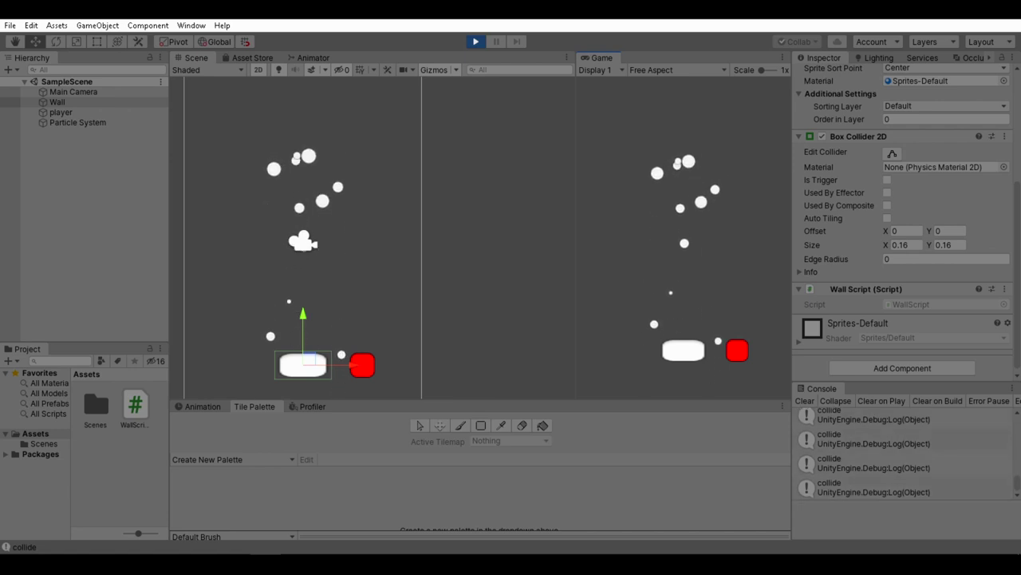
{"action": "key", "text": "ctrl+p"}
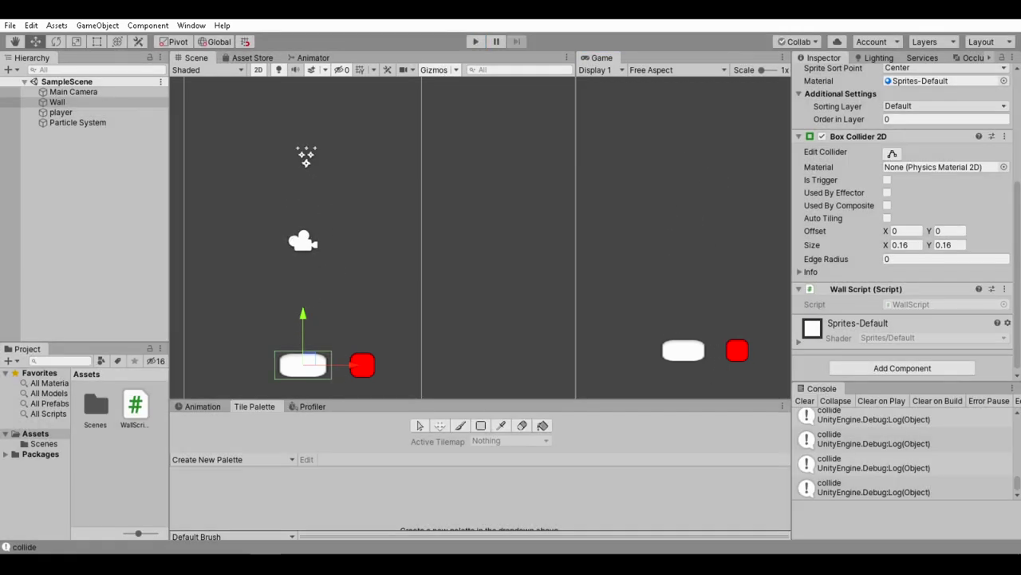
{"action": "left_click", "coordinate": [804, 401]}
Return to Visual Studio, replace the Debug.Log line in OnParticleCollision with gameObject.SetActive(false); and save the script
{"action": "left_click", "coordinate": [330, 563]}
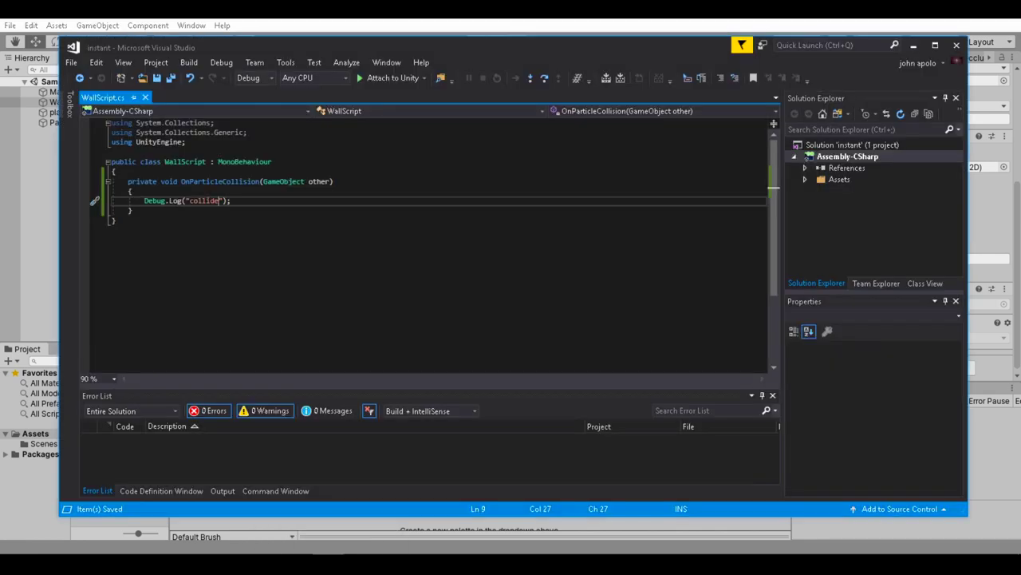
{"action": "left_click", "coordinate": [329, 562]}
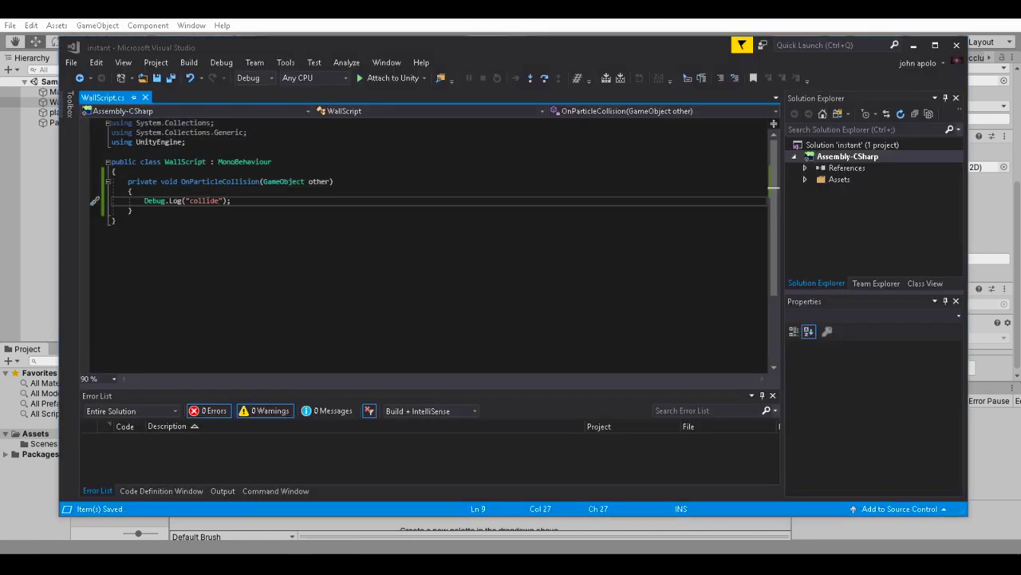
{"action": "left_click_drag", "start_coordinate": [230, 201], "coordinate": [141, 200]}
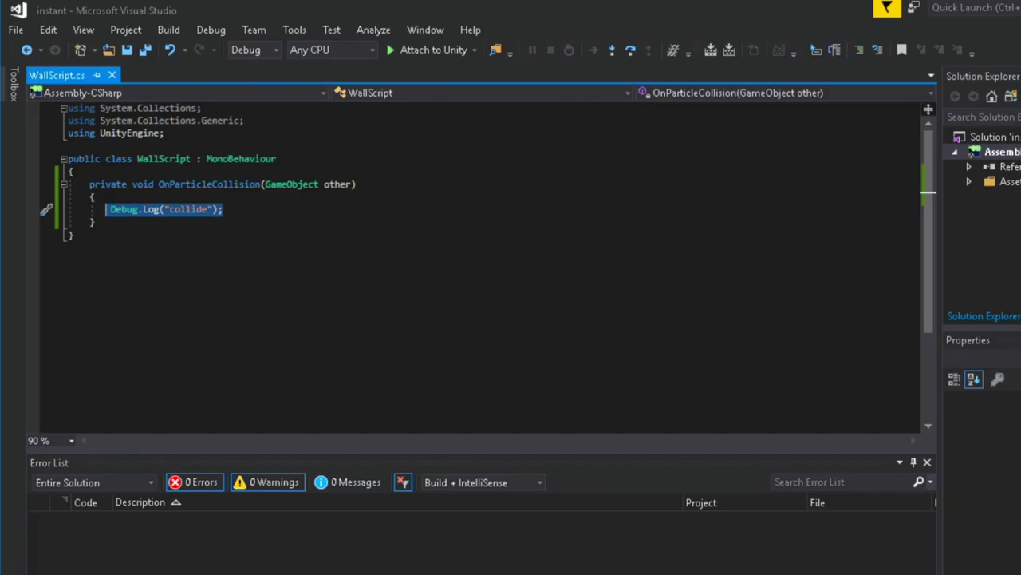
{"action": "key", "text": "Delete"}
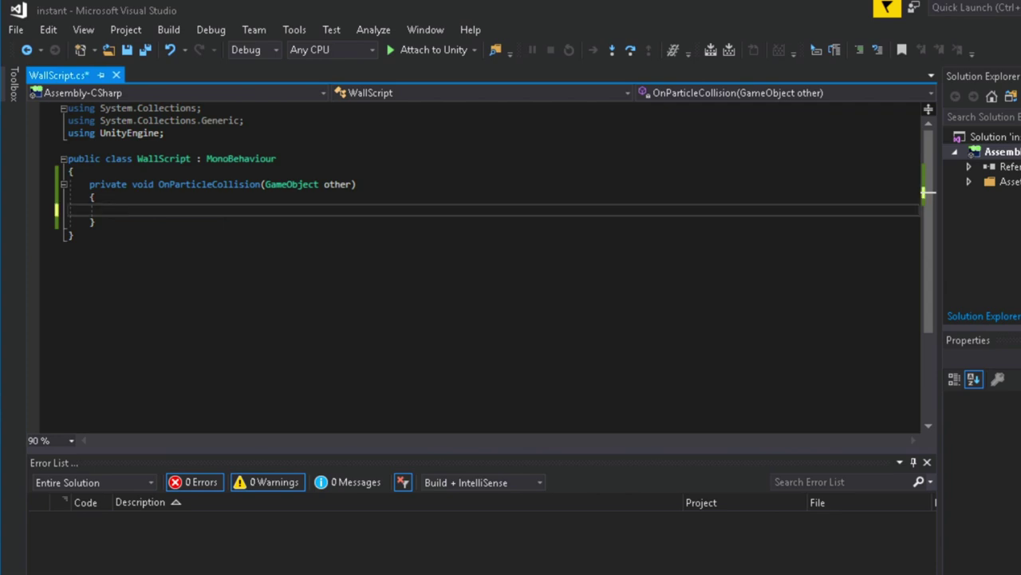
{"action": "type", "text": "game"}
{"action": "key", "text": "Tab"}
{"action": "type", "text": "."}
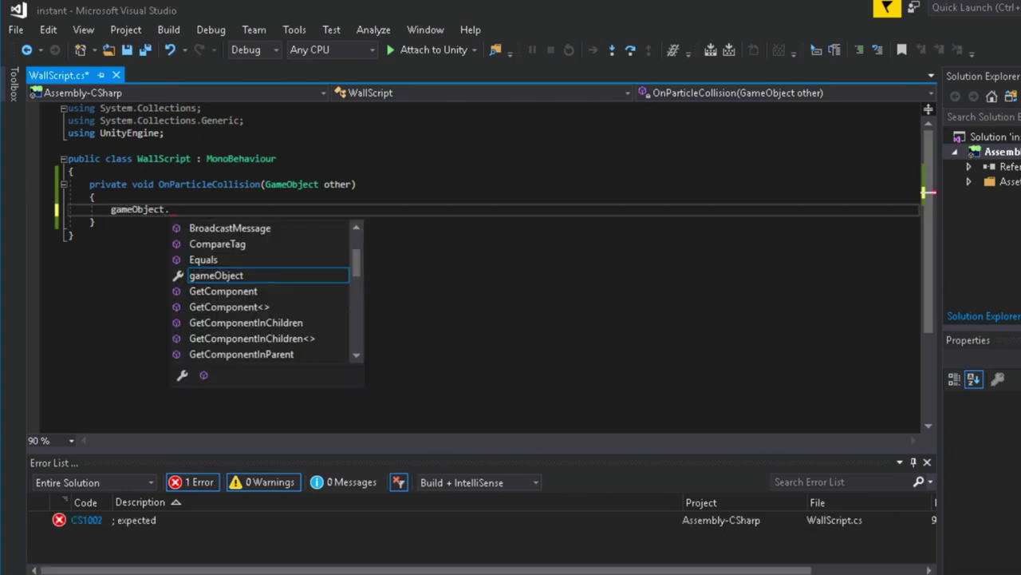
{"action": "type", "text": "set"}
{"action": "key", "text": "Tab"}
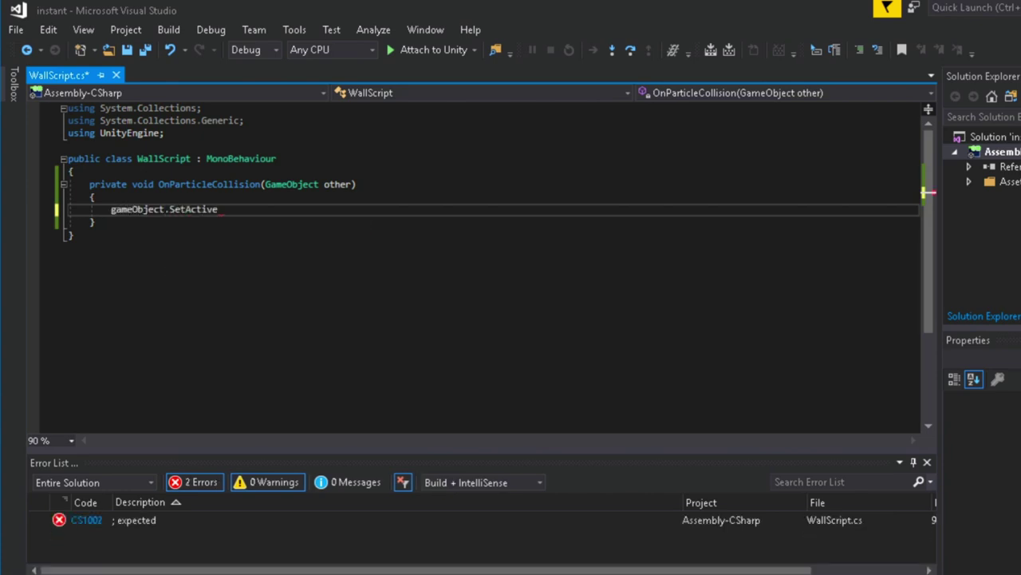
{"action": "type", "text": "()"}
{"action": "type", "text": "fal);"}
{"action": "key", "text": "Tab"}
{"action": "key", "text": "ctrl+s"}
{"action": "left_click_drag", "start_coordinate": [260, 209], "coordinate": [95, 196]}
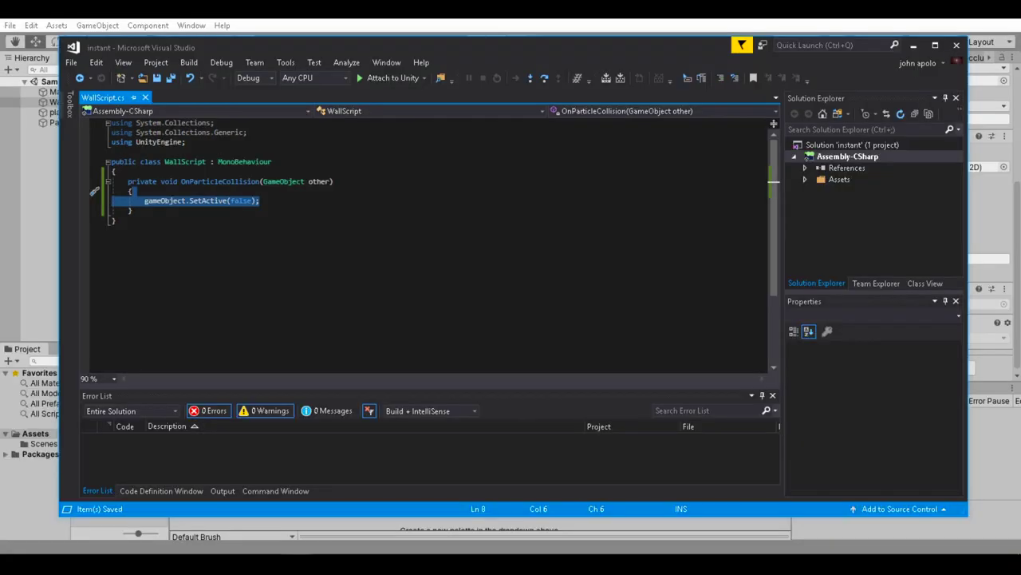
Switch back to Unity and run the scene to test the Wall's deactivation on particle impact, and stop playback
{"action": "key", "text": "alt+Tab"}
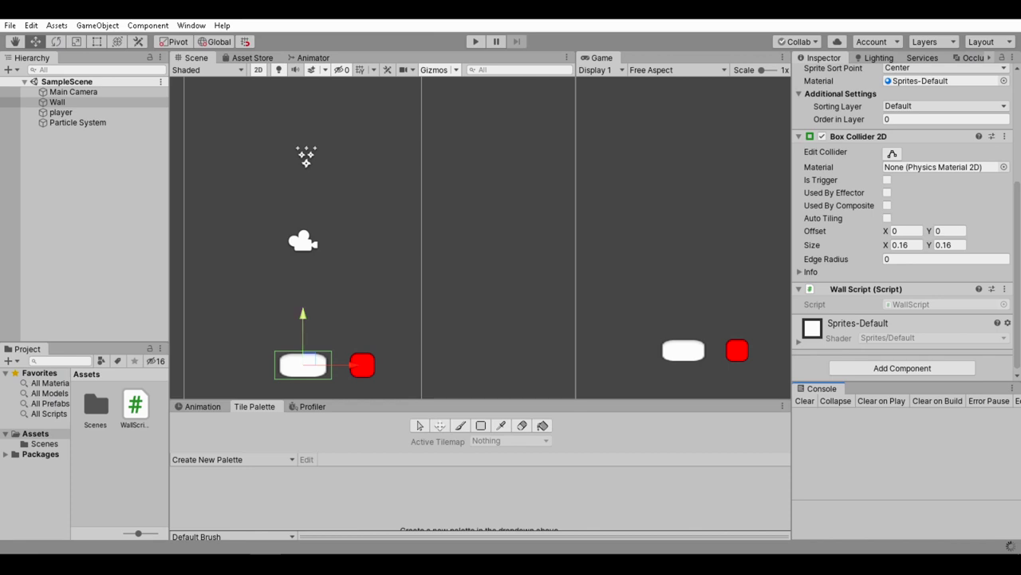
{"action": "key", "text": "ctrl+p"}
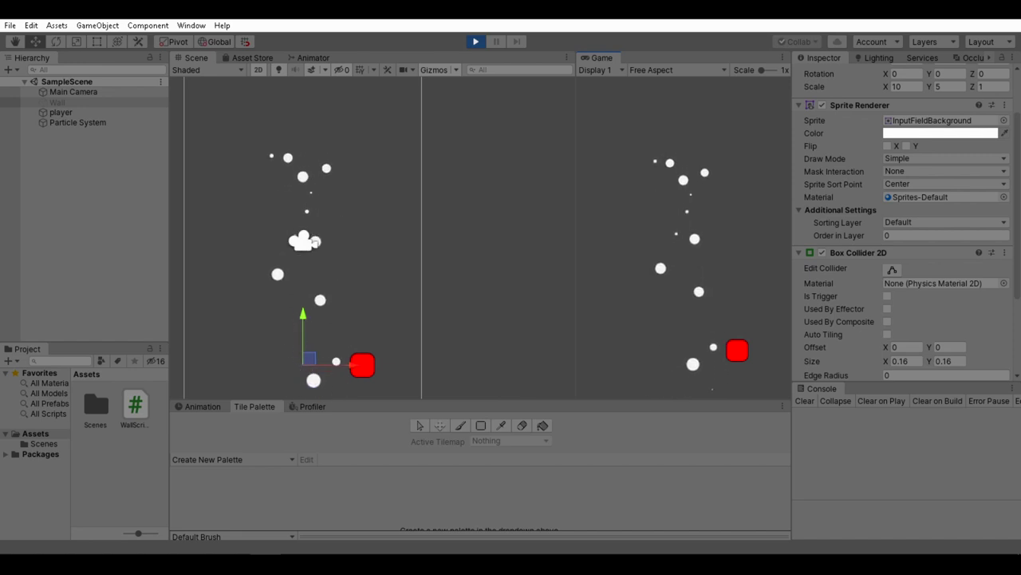
{"action": "key", "text": "ctrl+p"}
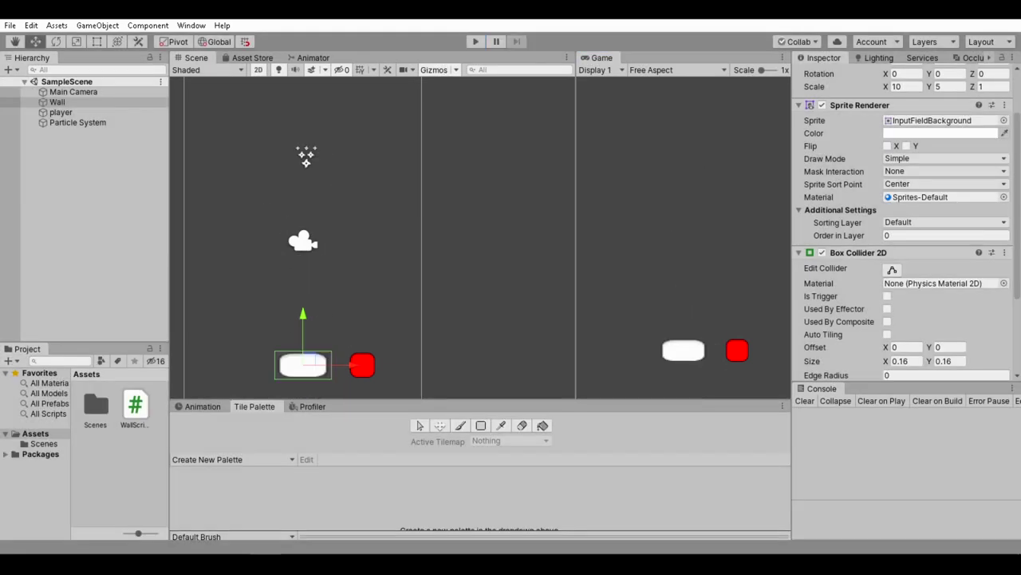